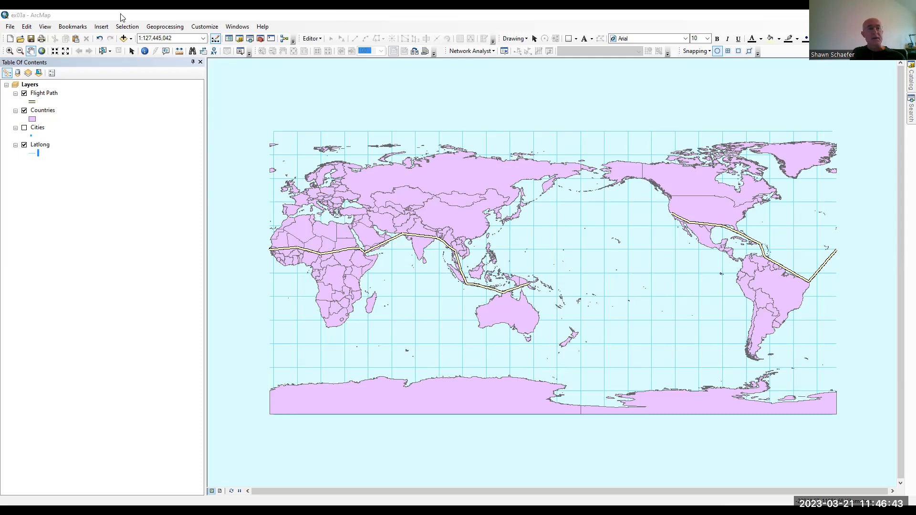
left_click(45, 26)
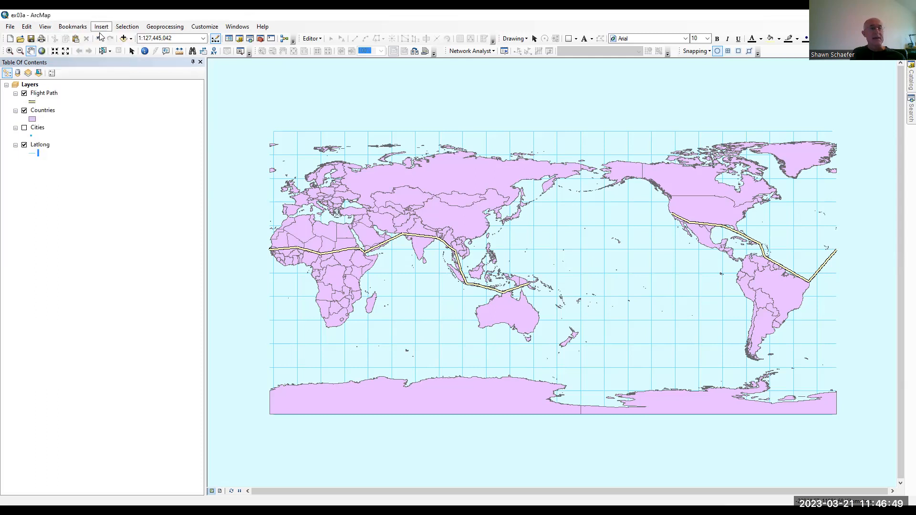
left_click(126, 28)
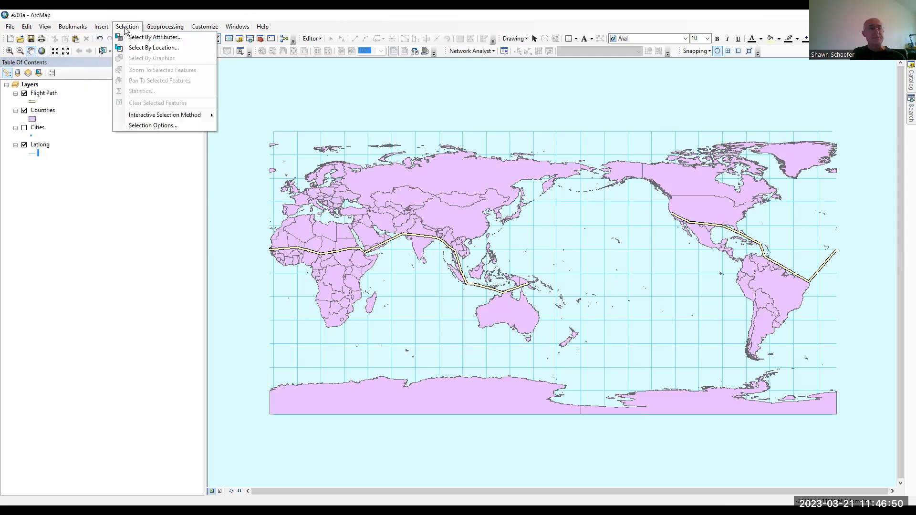
left_click(13, 30)
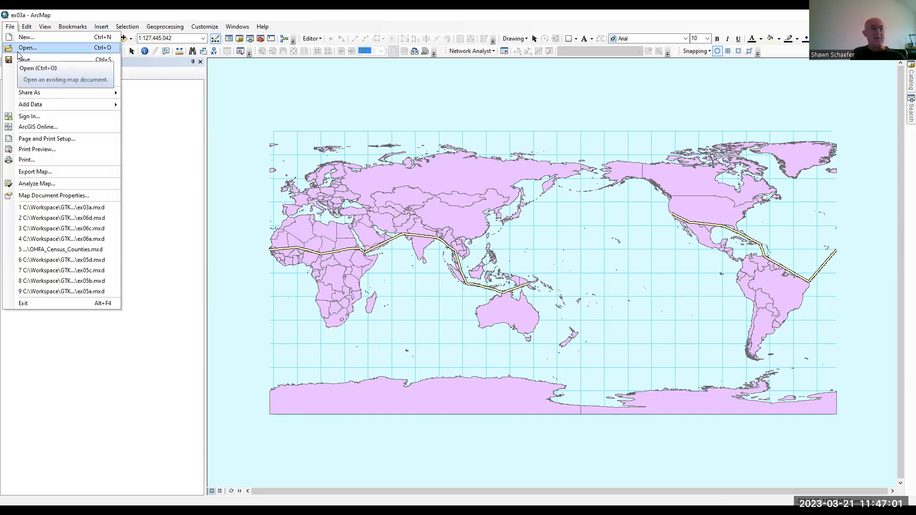
mouse_move(28, 29)
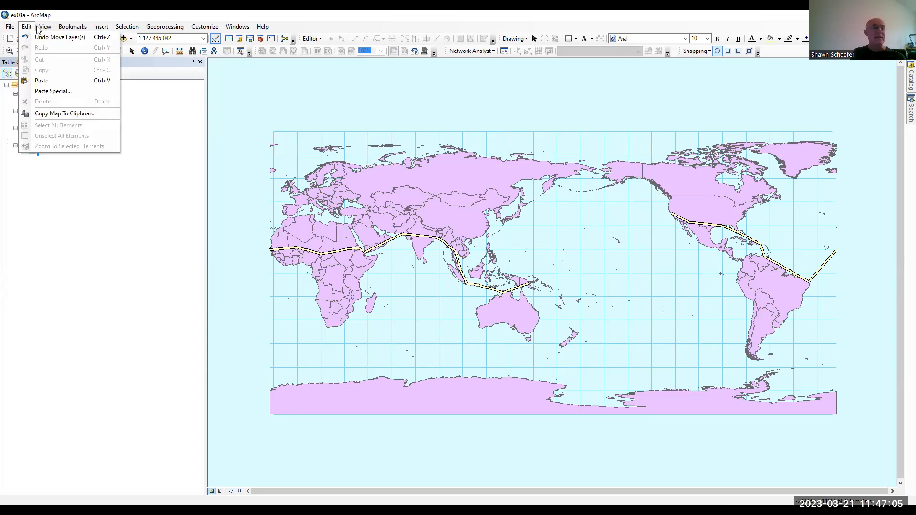
left_click(220, 24)
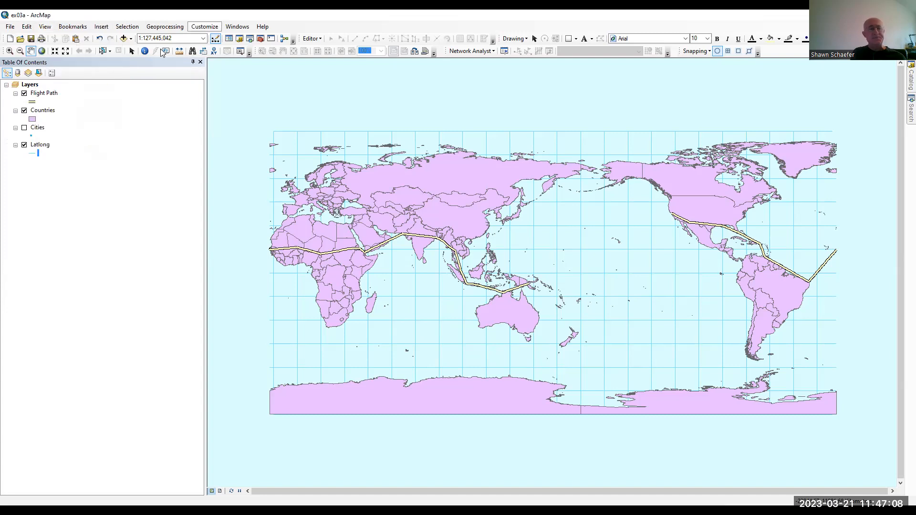
left_click(72, 26)
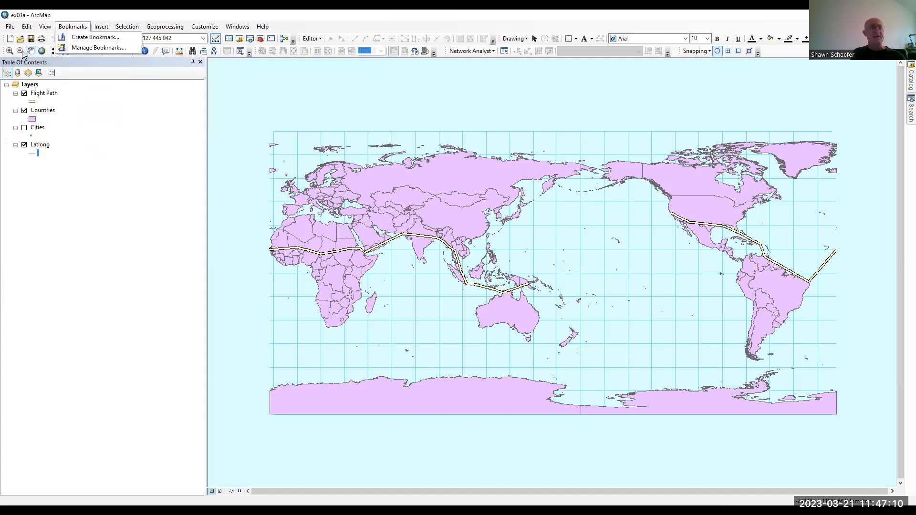
left_click(159, 29)
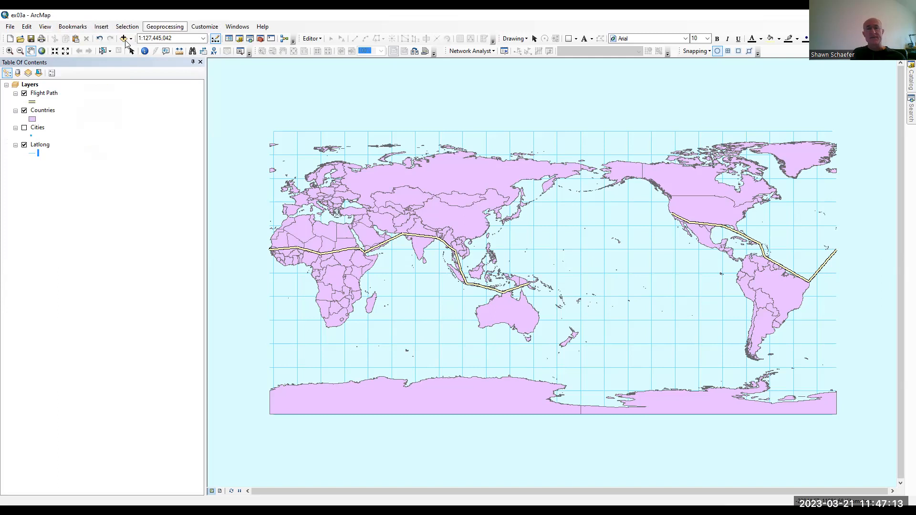
left_click(177, 27)
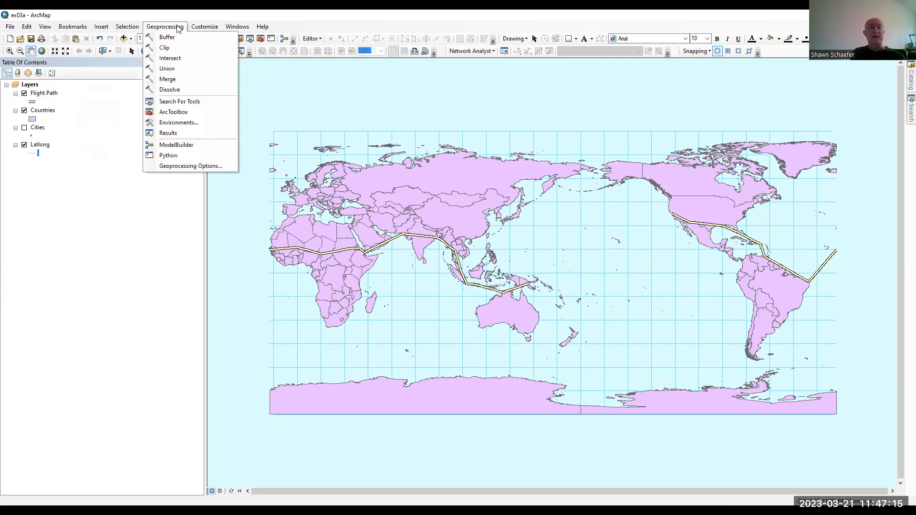
mouse_move(233, 23)
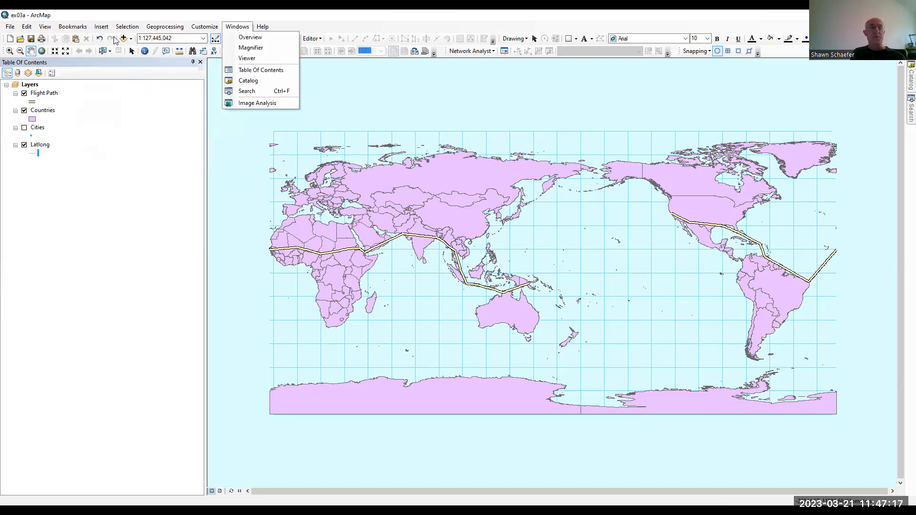
mouse_move(204, 29)
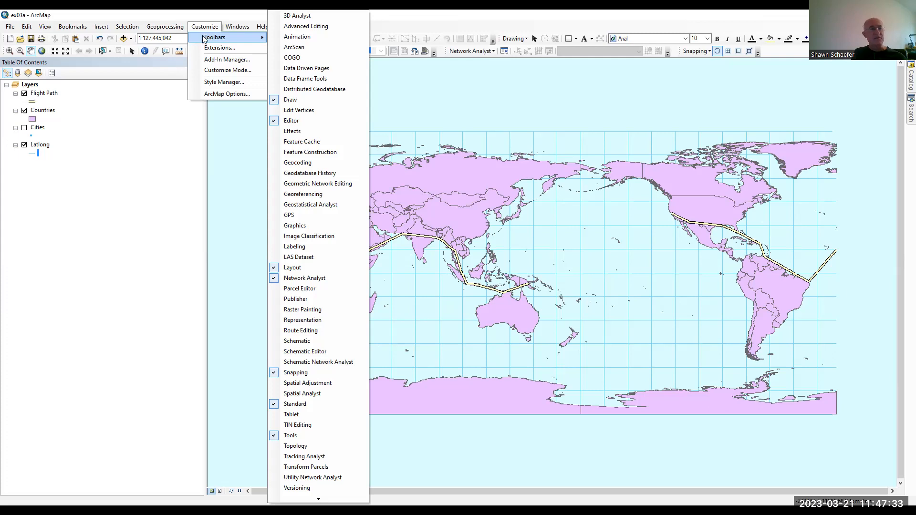
left_click(122, 118)
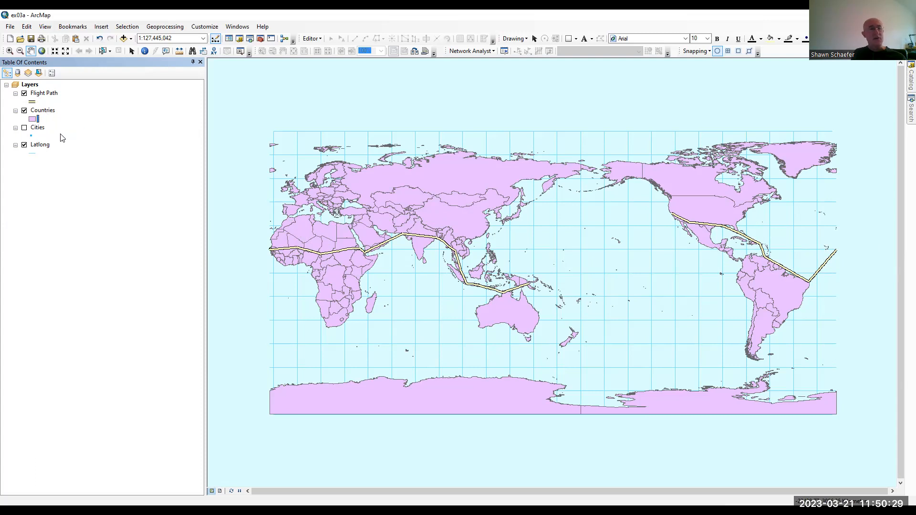
Turn on the Cities layer and move it above Flight Path in the layer order
left_click(25, 128)
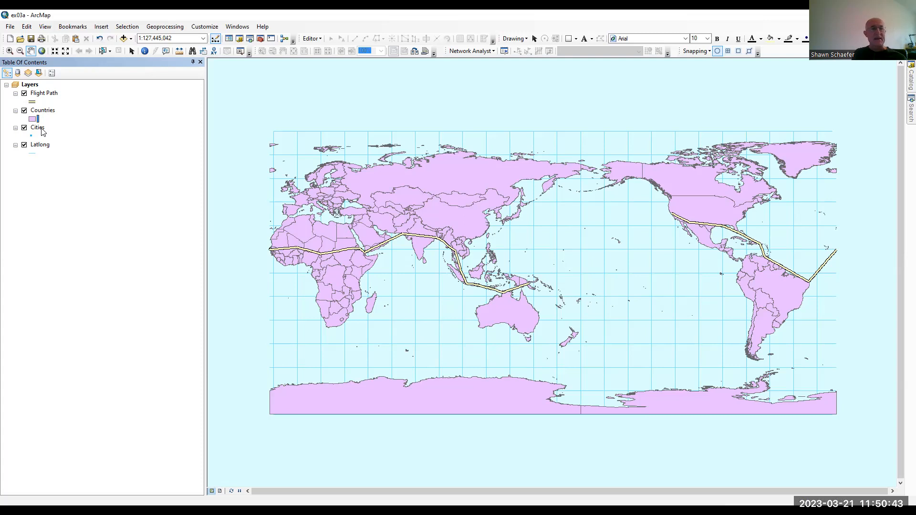
left_click(38, 130)
left_click_drag(38, 131, 44, 94)
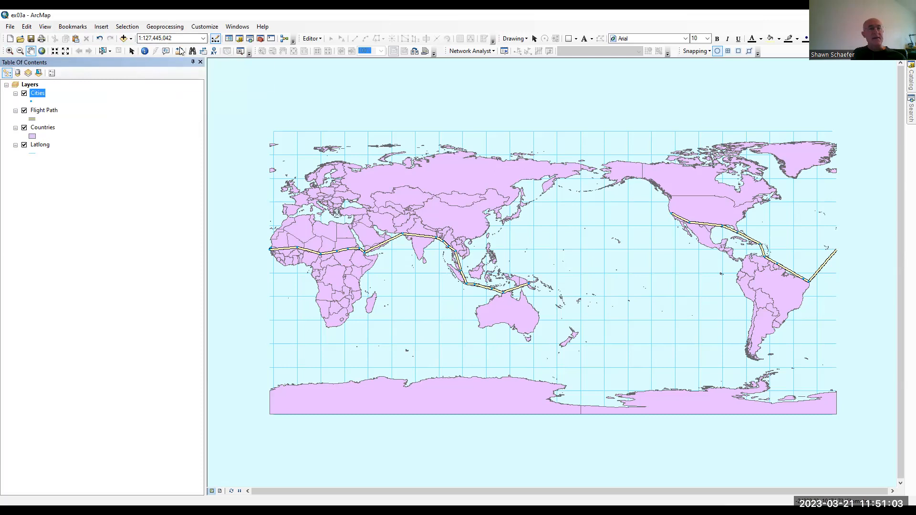
left_click(10, 53)
left_click(618, 250)
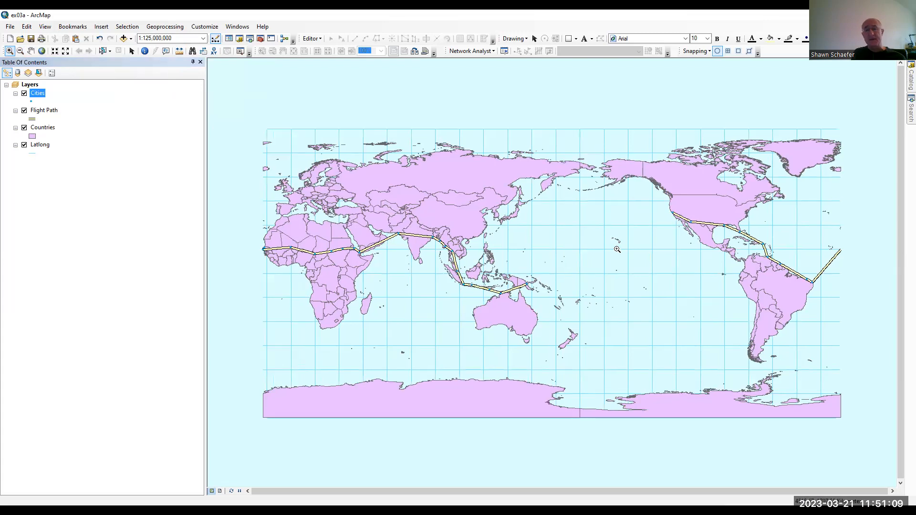
left_click(617, 250)
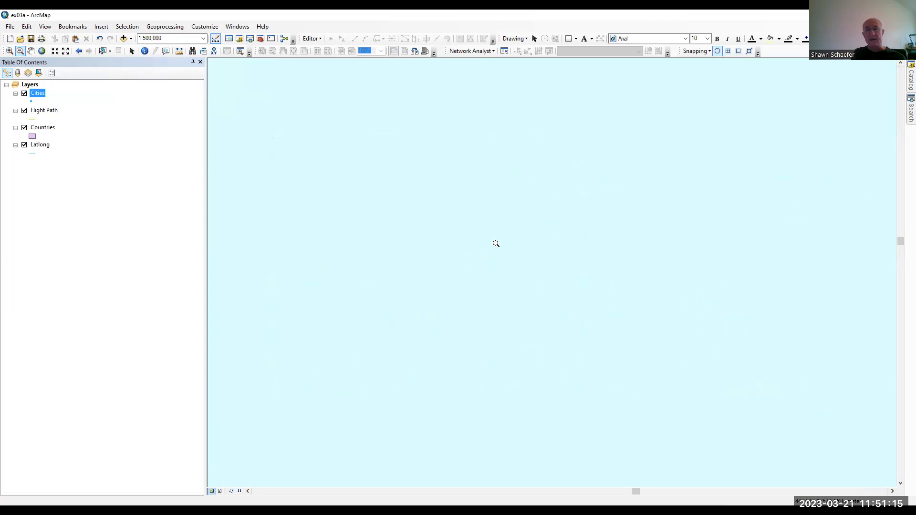
left_click(42, 51)
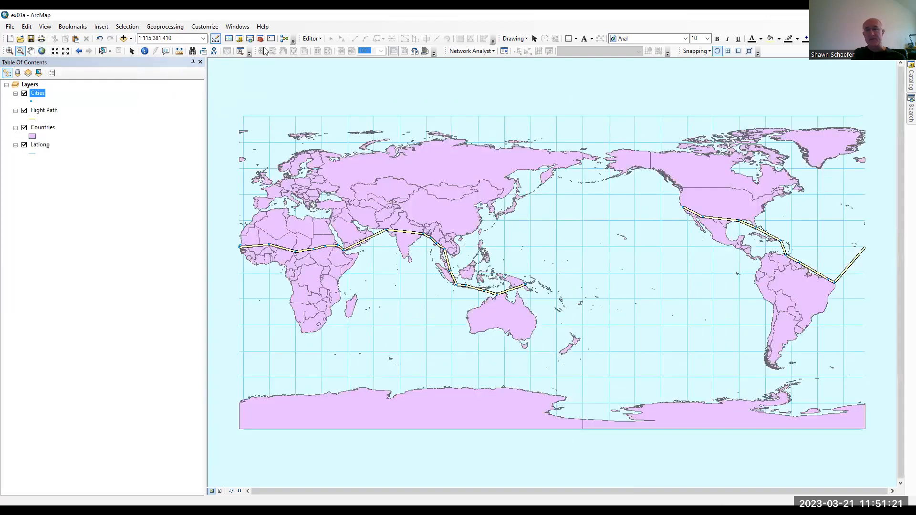
Change the Cities layer's marker to the Circle 1 symbol and reduce its size
left_click(8, 53)
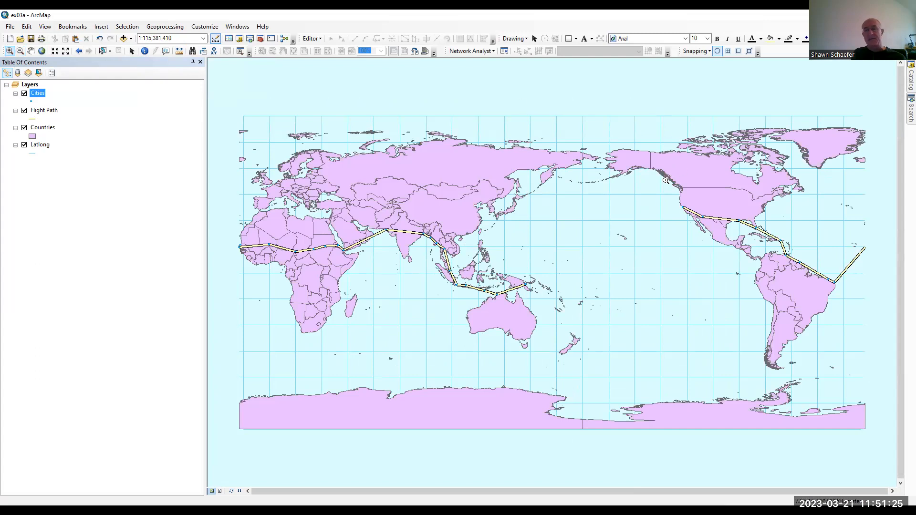
left_click_drag(667, 181, 806, 246)
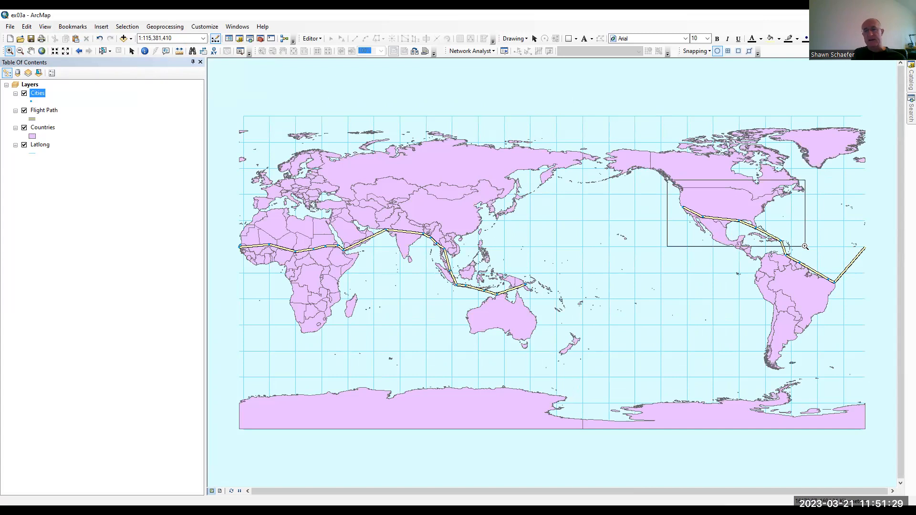
left_click_drag(806, 247, 806, 247)
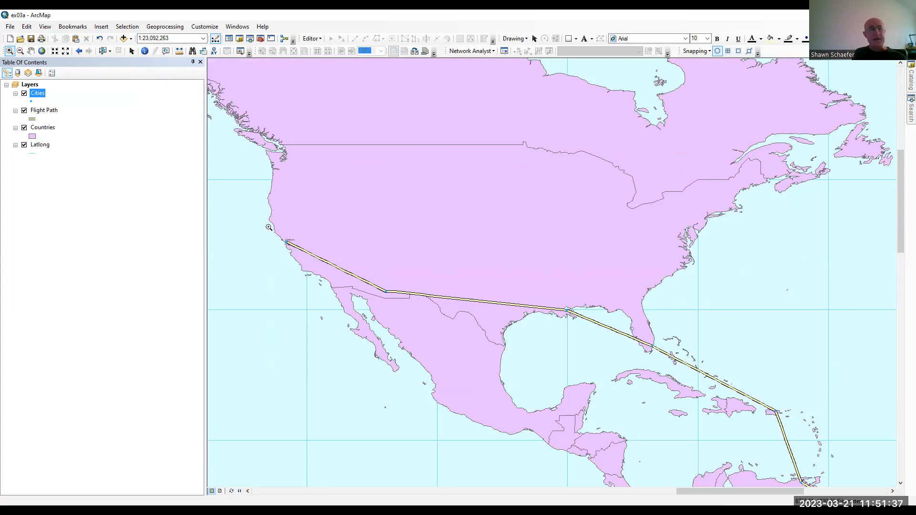
left_click(31, 103)
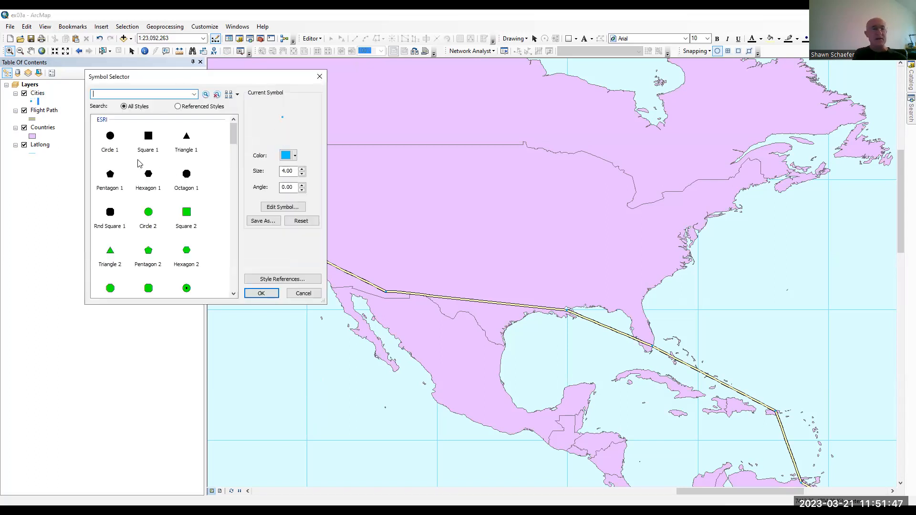
left_click(108, 144)
left_click(302, 175)
left_click(302, 176)
left_click(302, 175)
left_click(302, 175)
left_click(302, 175)
left_click(303, 175)
left_click(250, 293)
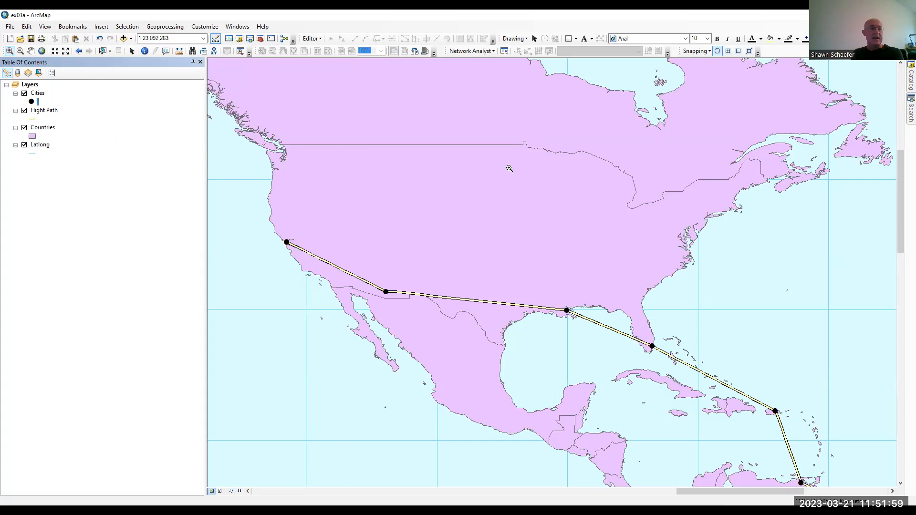
Change the Countries layer's fill color to light beige
left_click(33, 136)
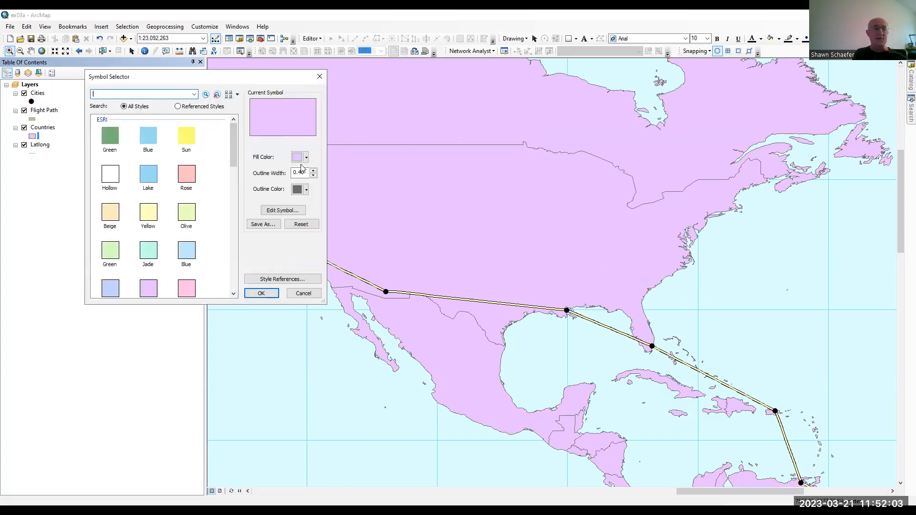
left_click(307, 157)
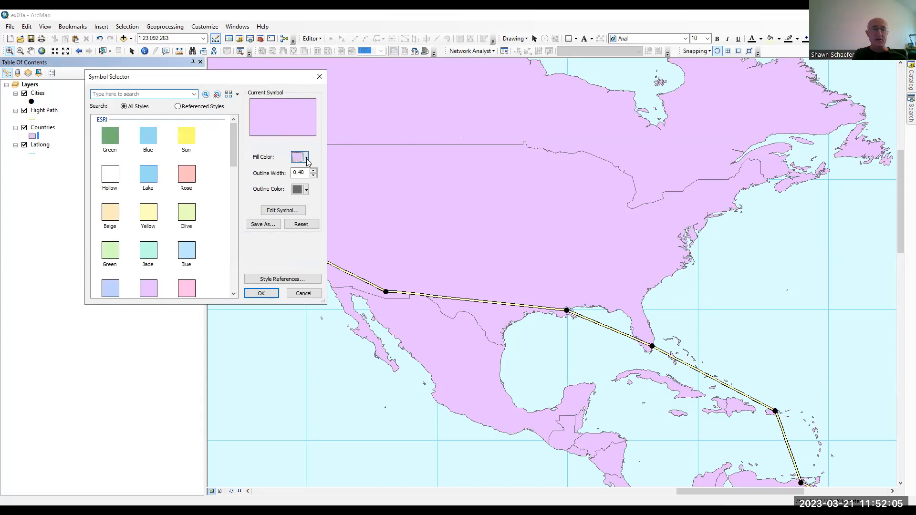
left_click(313, 179)
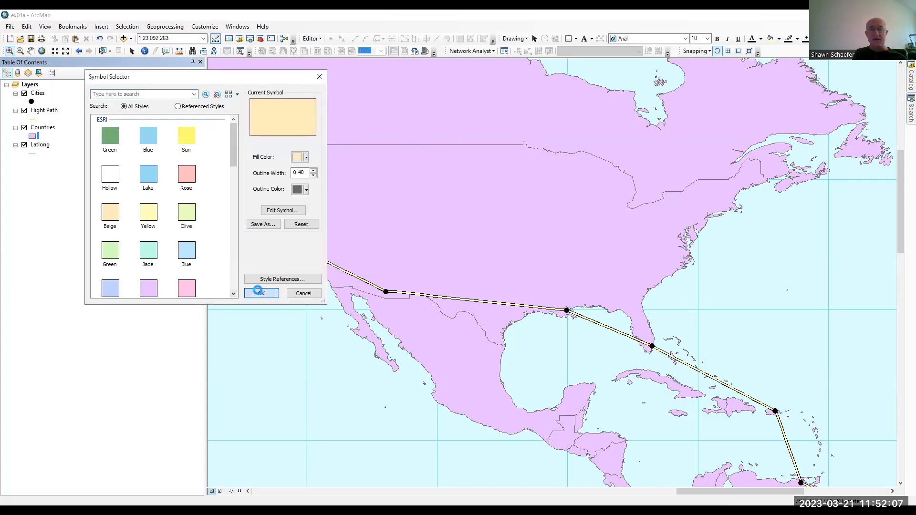
left_click(261, 293)
Change the Flight Path layer's line symbol to a thick orange-red solid line
left_click(29, 119)
left_click(107, 145)
left_click(261, 293)
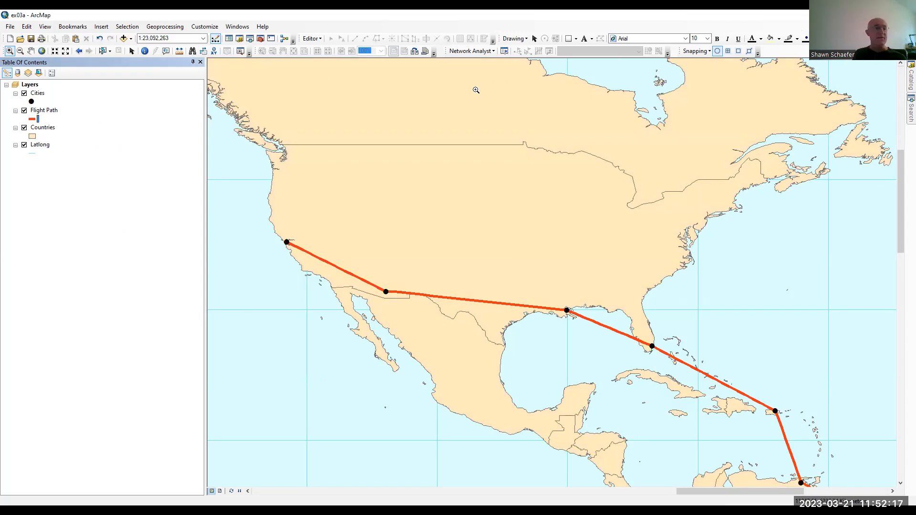
left_click(114, 134)
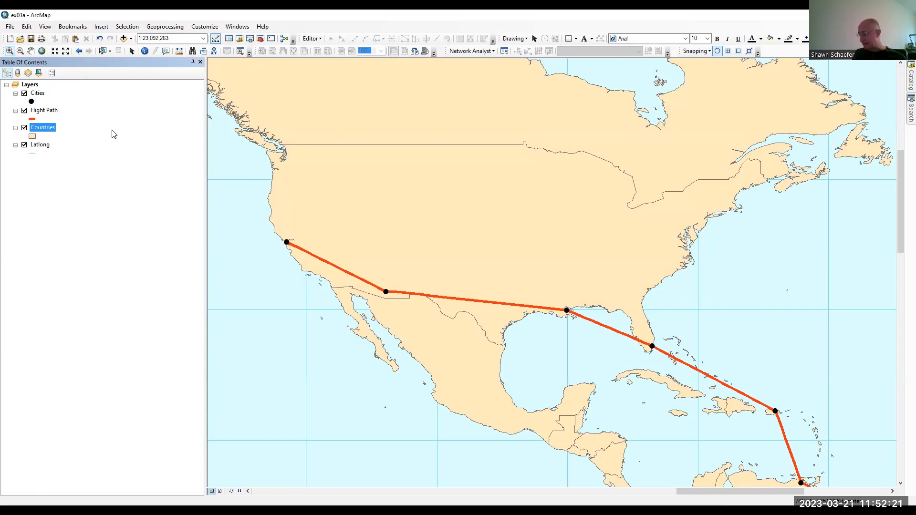
Rename the Cities layer as "Cities that Earhart Visited" in its layer properties
left_click(40, 93)
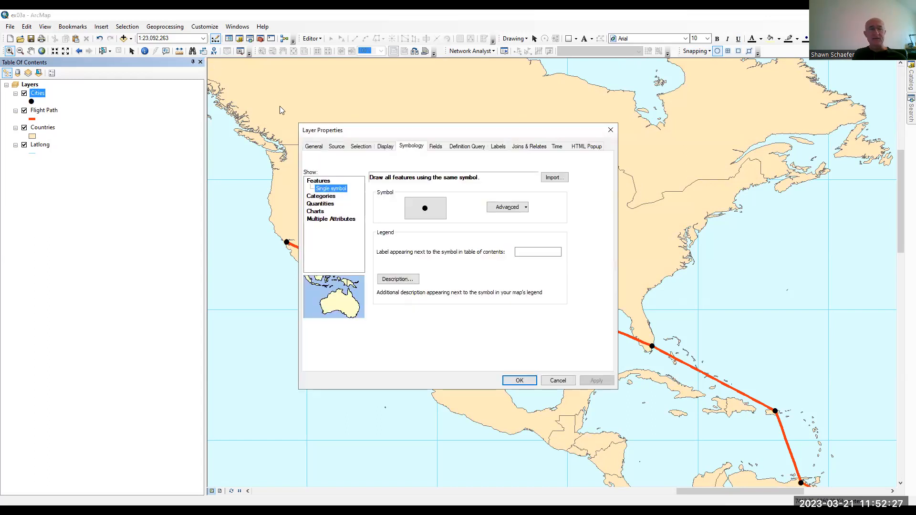
left_click(314, 147)
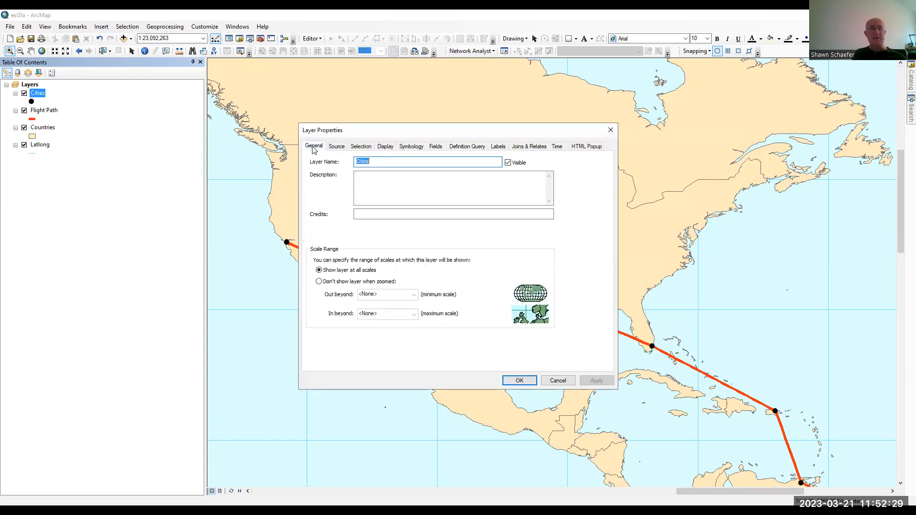
type("Cities")
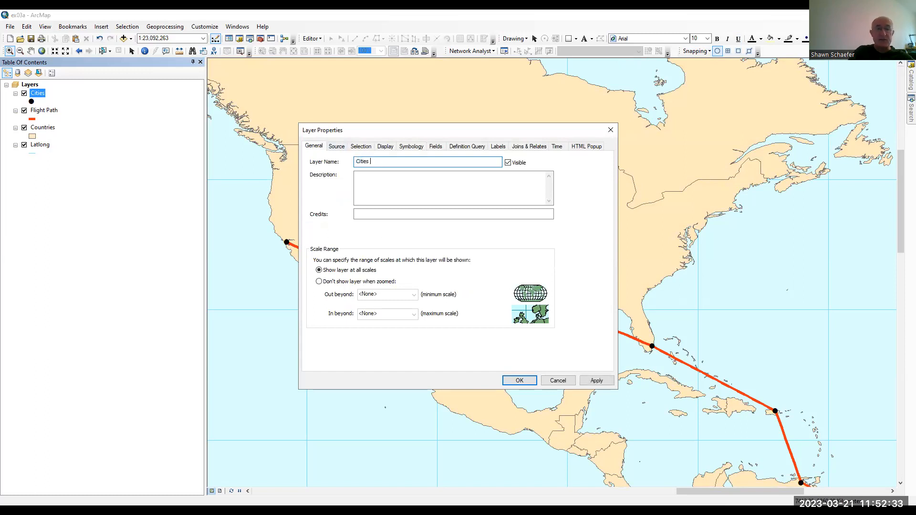
type(" that Earhart ")
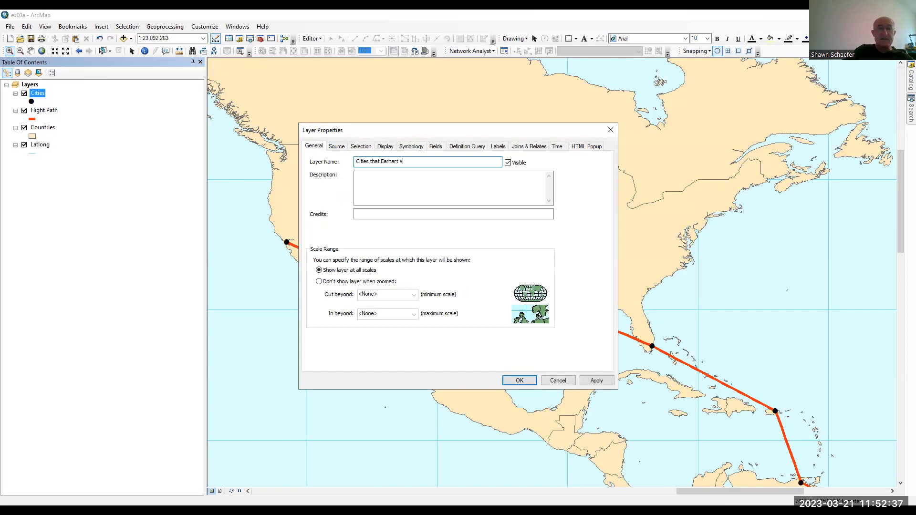
type("Visited")
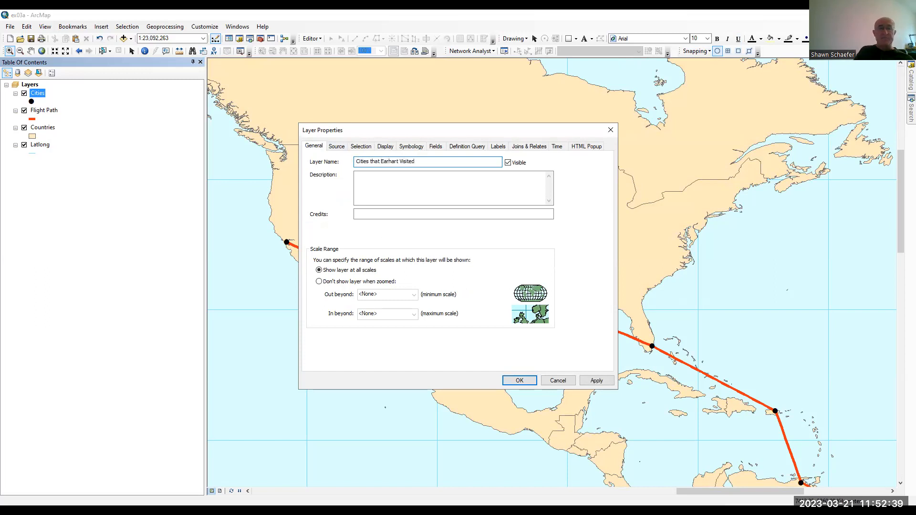
left_click(520, 381)
left_click(72, 103)
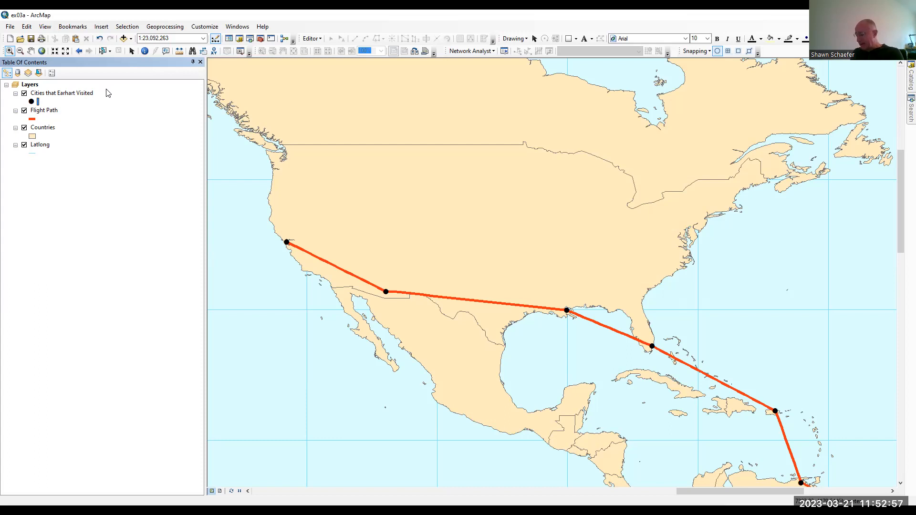
Return the map to the previous whole-world extent and zoom out by one fixed increment
left_click(79, 51)
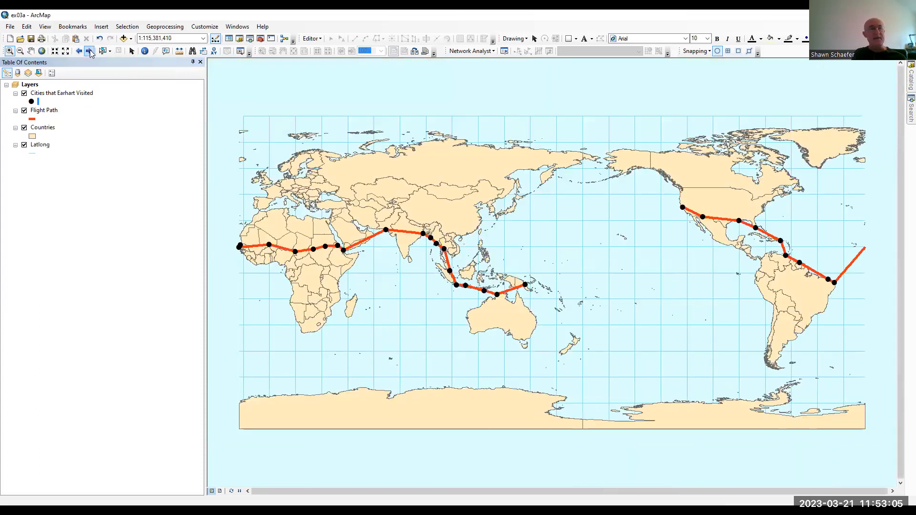
left_click(90, 51)
left_click(79, 52)
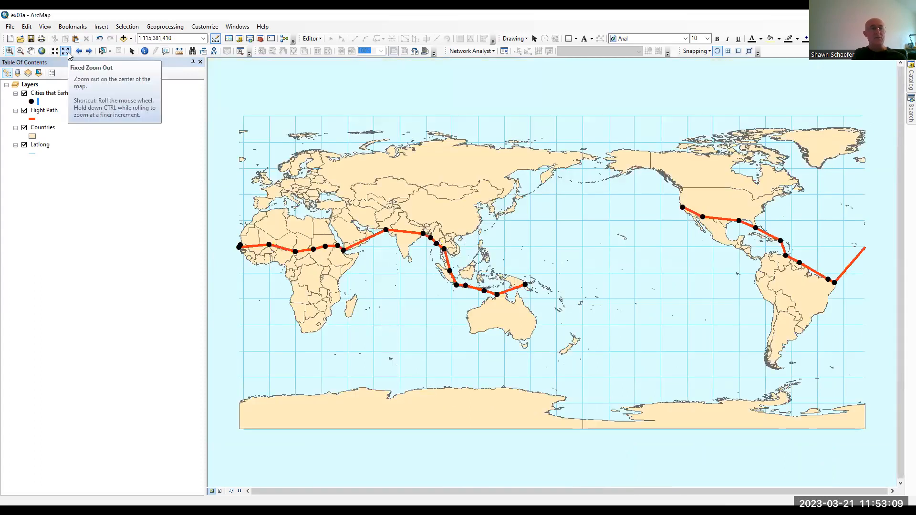
left_click(67, 53)
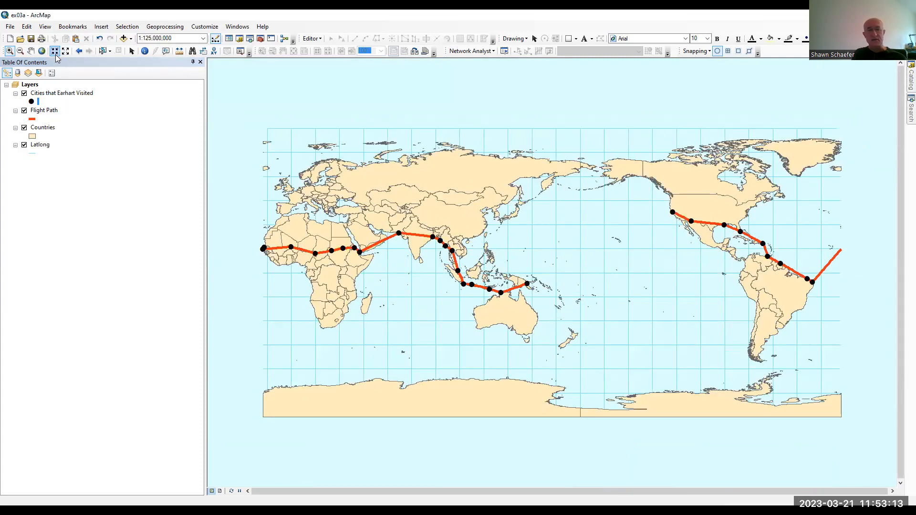
Zoom the map in by one fixed increment and pan across the world to the Americas
left_click(56, 54)
left_click(31, 53)
left_click_drag(511, 244, 562, 246)
left_click_drag(665, 262, 482, 270)
left_click_drag(612, 260, 655, 326)
left_click_drag(540, 253, 444, 183)
left_click_drag(626, 279, 660, 259)
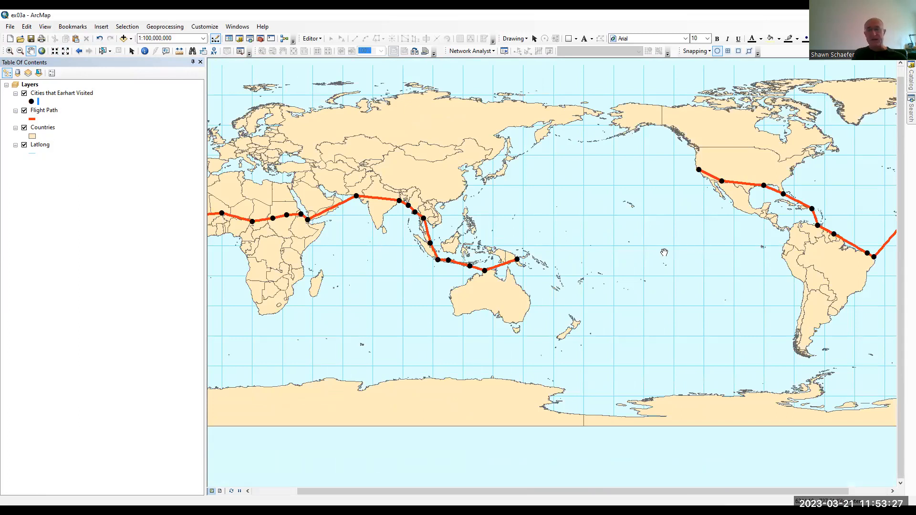
left_click_drag(753, 208, 556, 233)
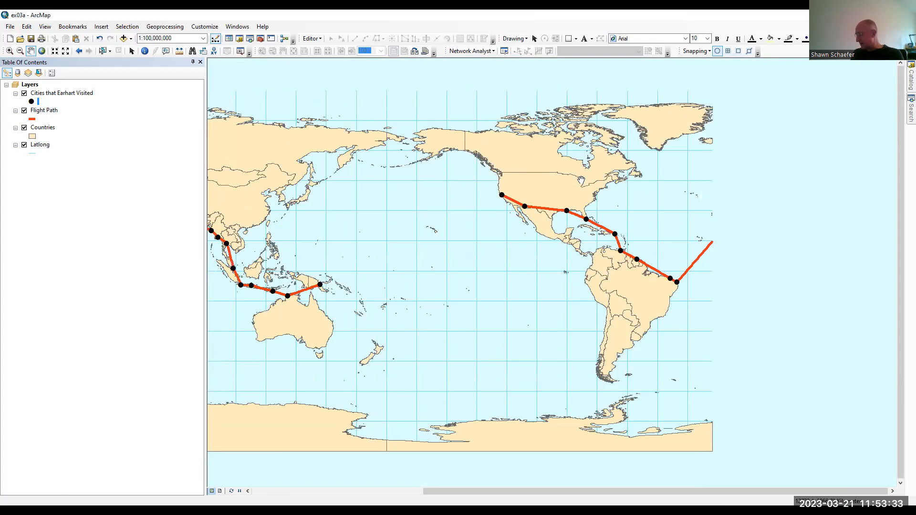
left_click_drag(621, 213, 539, 209)
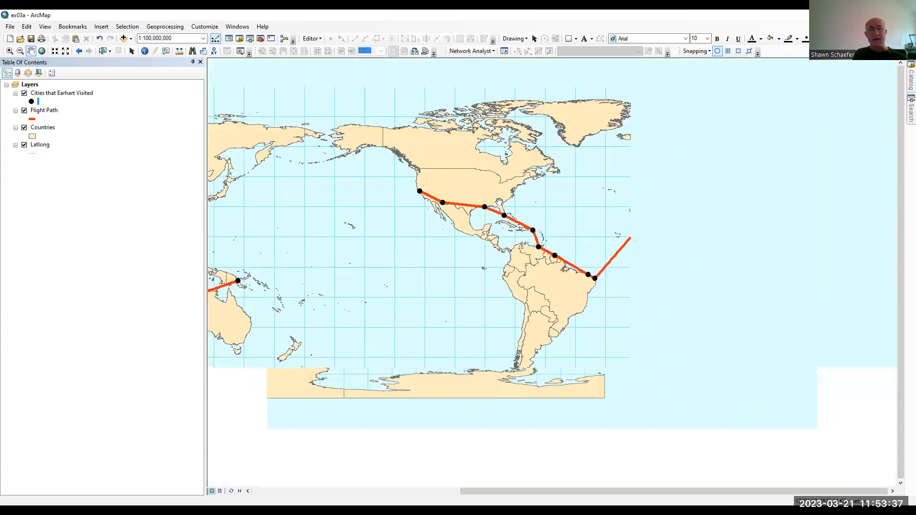
Zoom in on the flight path across the southern United States at a scale of 1:25,000,000
scroll(500, 202, "up", 3)
scroll(491, 211, "down", 1)
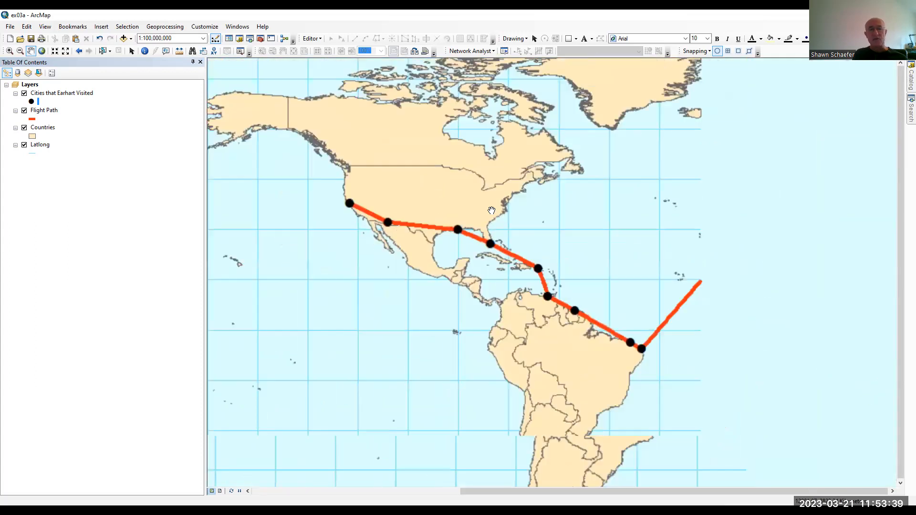
scroll(477, 212, "down", 1)
scroll(440, 209, "up", 3)
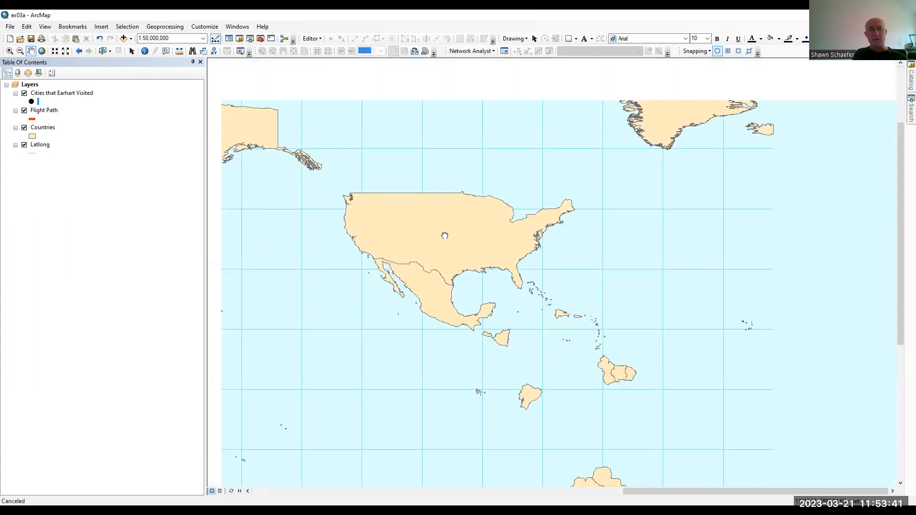
scroll(445, 236, "down", 1)
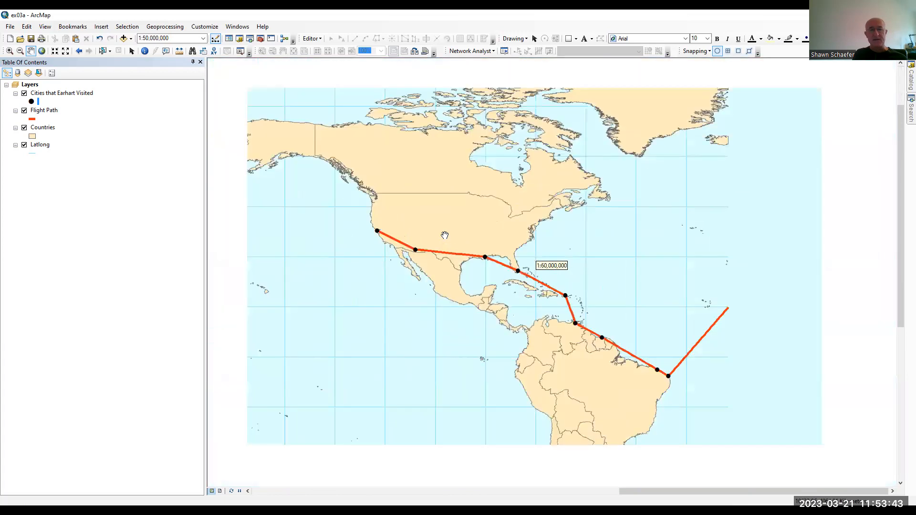
scroll(445, 236, "up", 4)
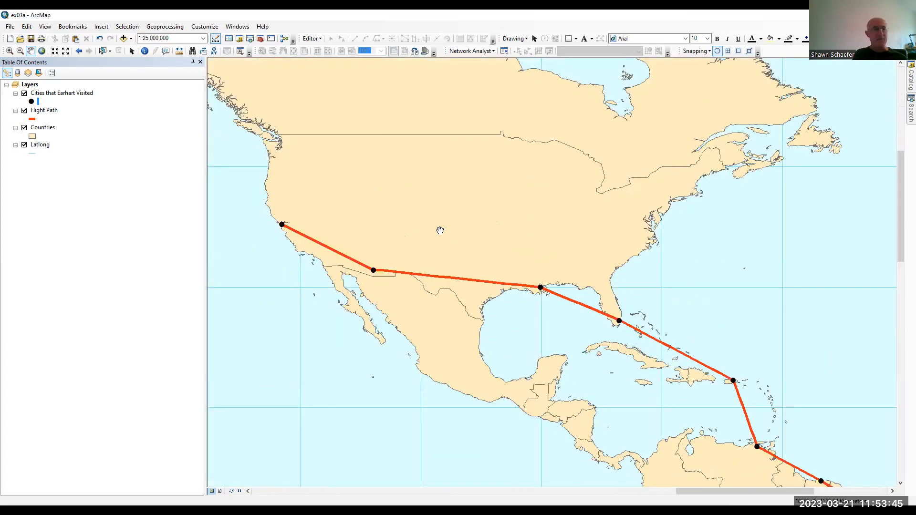
left_click_drag(498, 226, 465, 220)
scroll(465, 220, "up", 2)
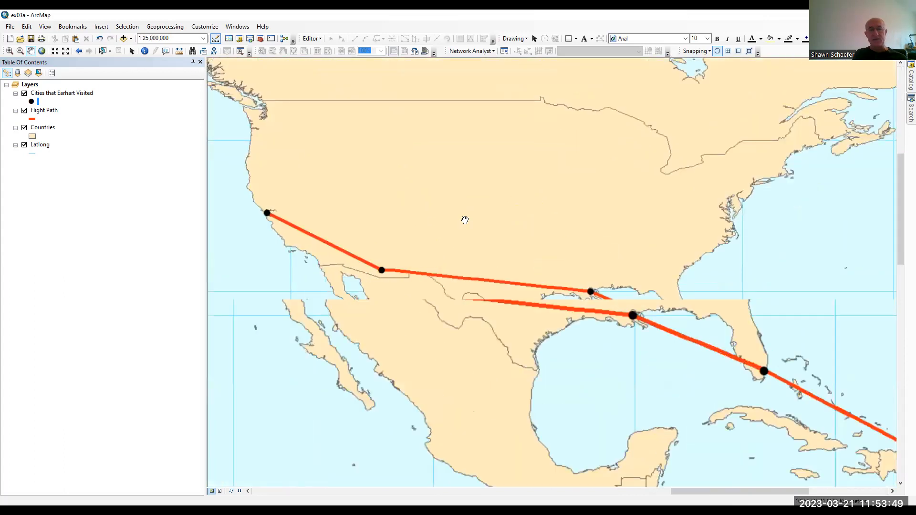
scroll(465, 220, "down", 1)
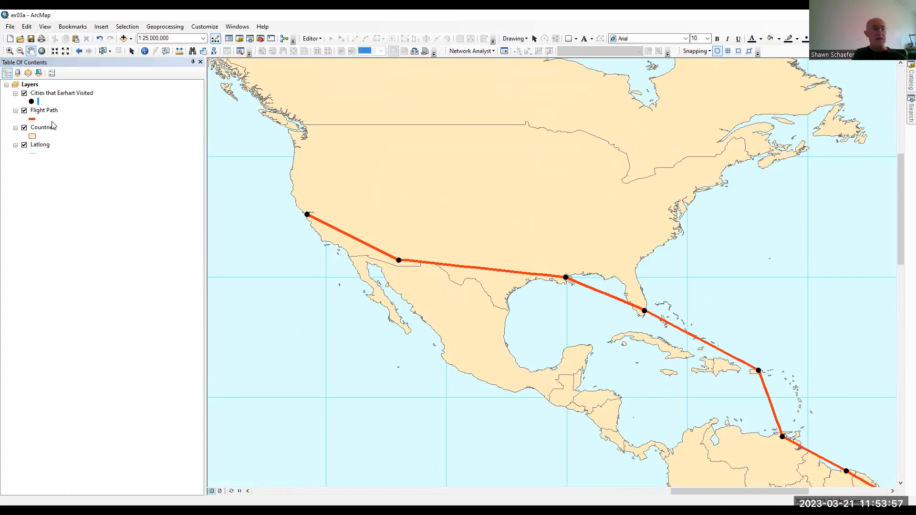
Label the features of the Cities that Earhart Visited layer and follow the labelled cities to northern South America
right_click(63, 95)
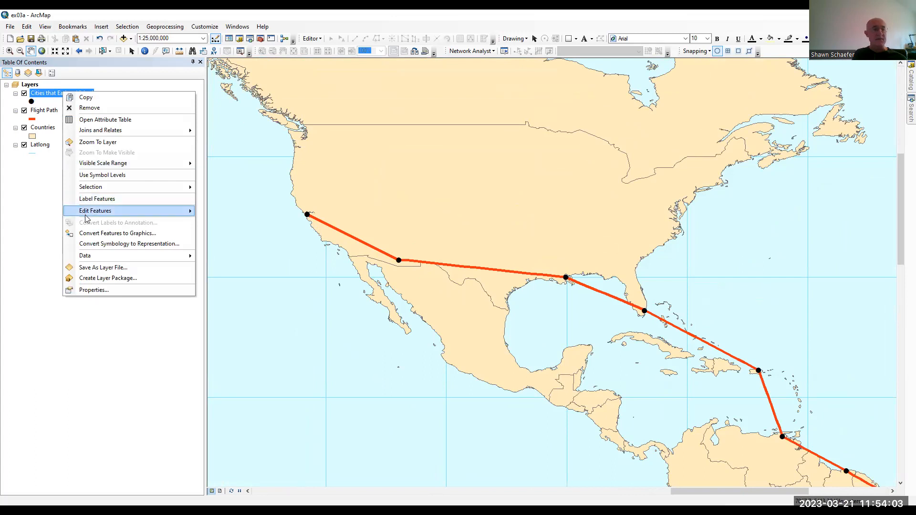
left_click(100, 200)
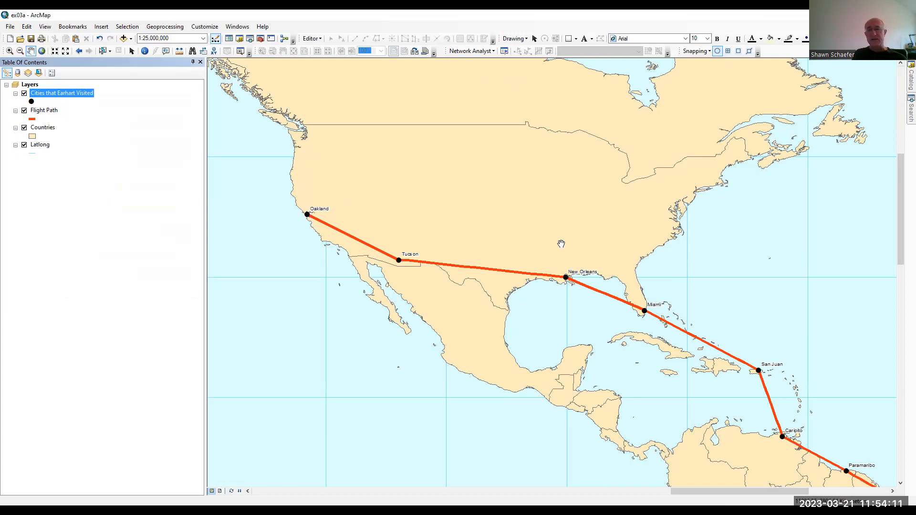
left_click_drag(791, 366, 447, 178)
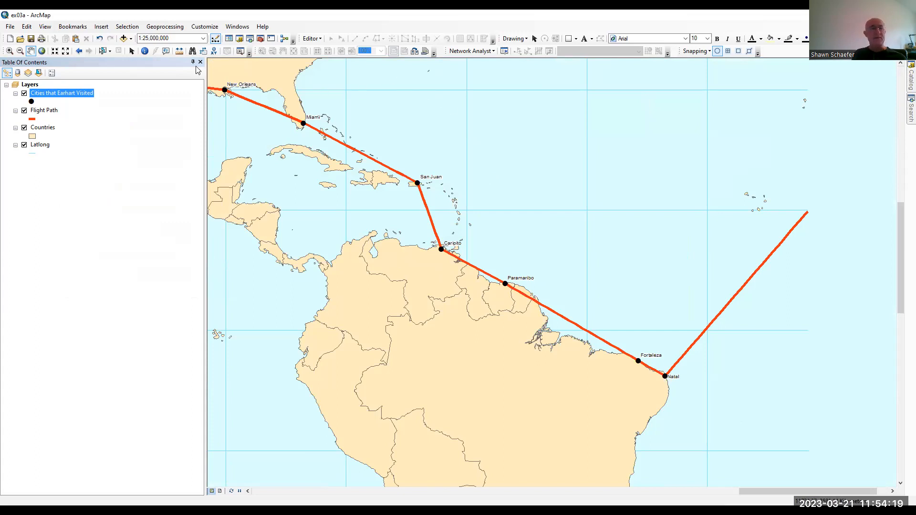
Identify the San Juan city point on the map to view its attributes, and close the results
left_click(145, 51)
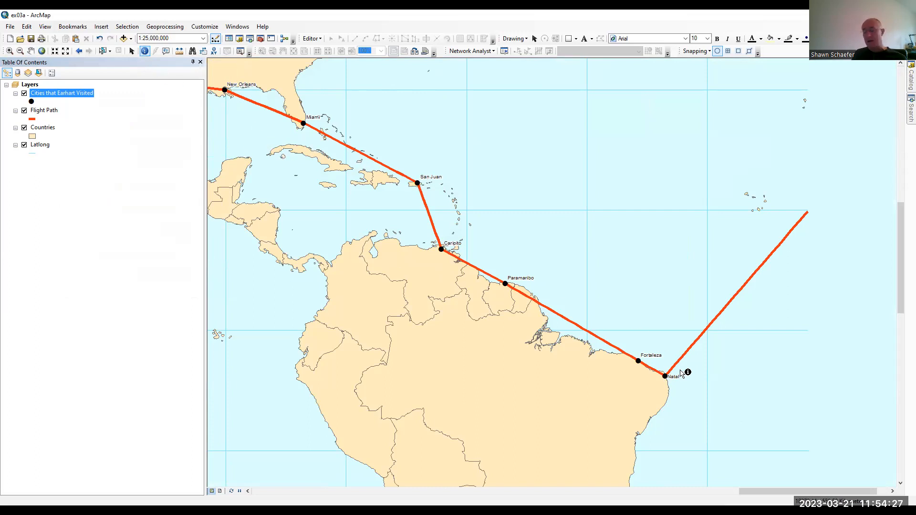
left_click(417, 182)
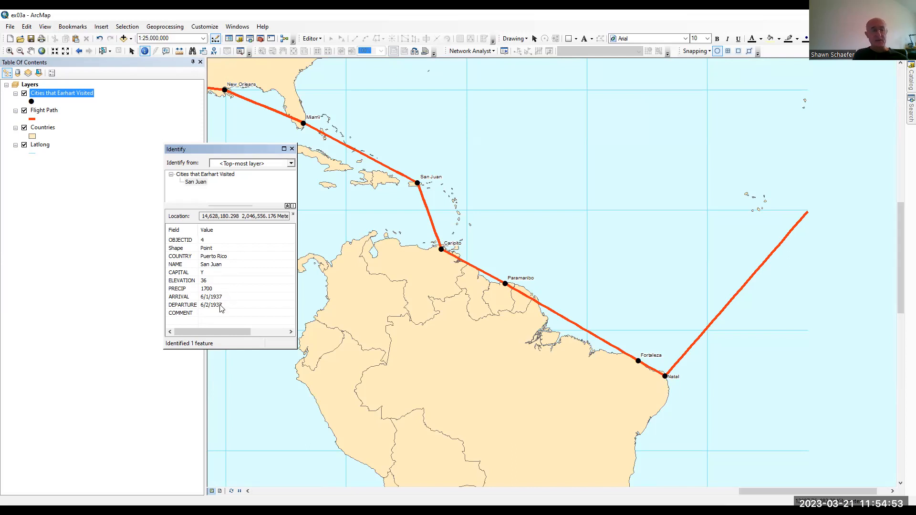
left_click(292, 149)
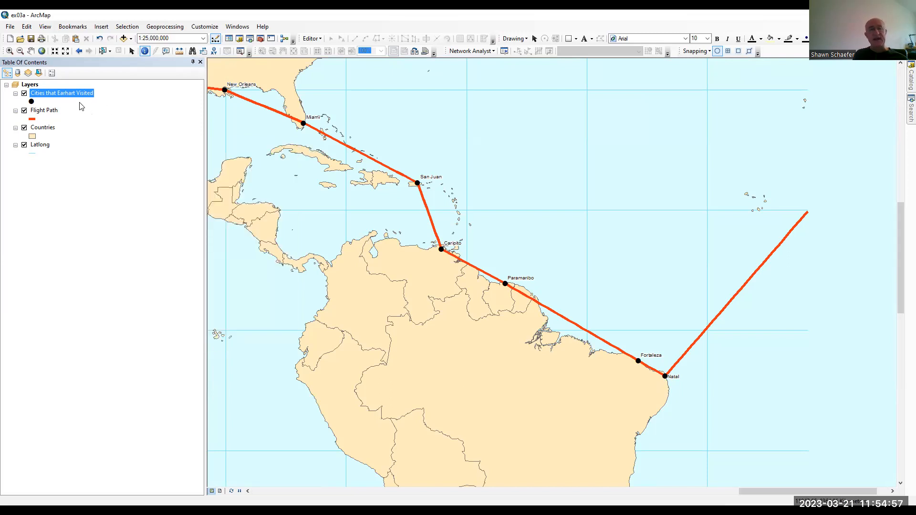
Open the attribute table of the Cities that Earhart Visited layer and move through its first records
right_click(44, 94)
left_click(55, 121)
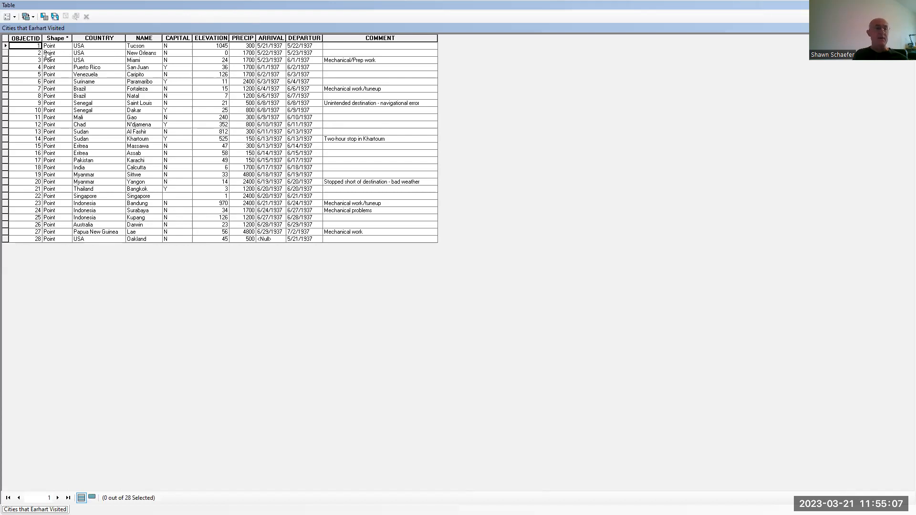
key("Down")
key("Down")
key("Down")
key("Down")
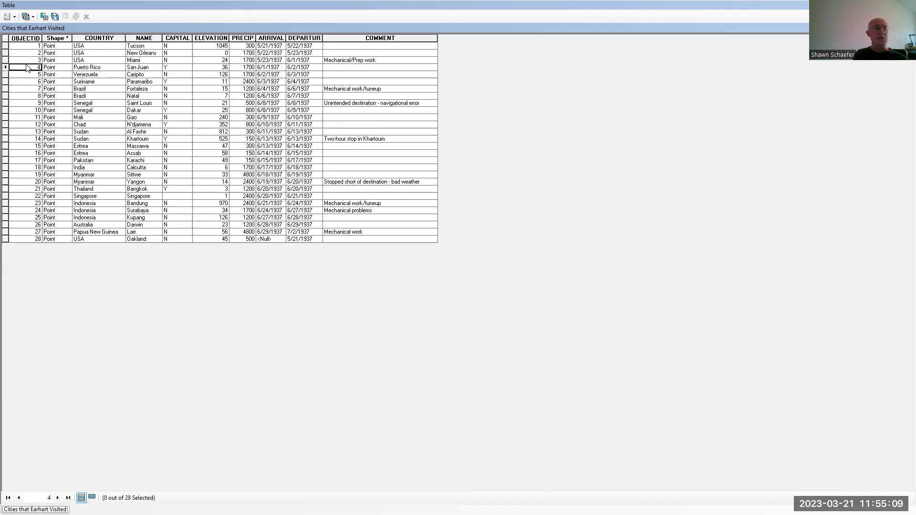
left_click(35, 47)
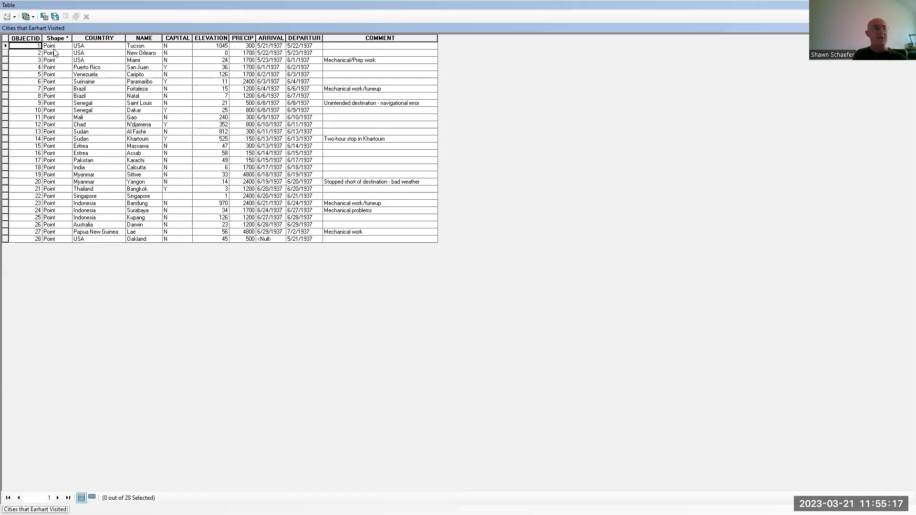
Highlight the COUNTRY field, select the Tucson record in the cities table, and close the table
left_click(97, 38)
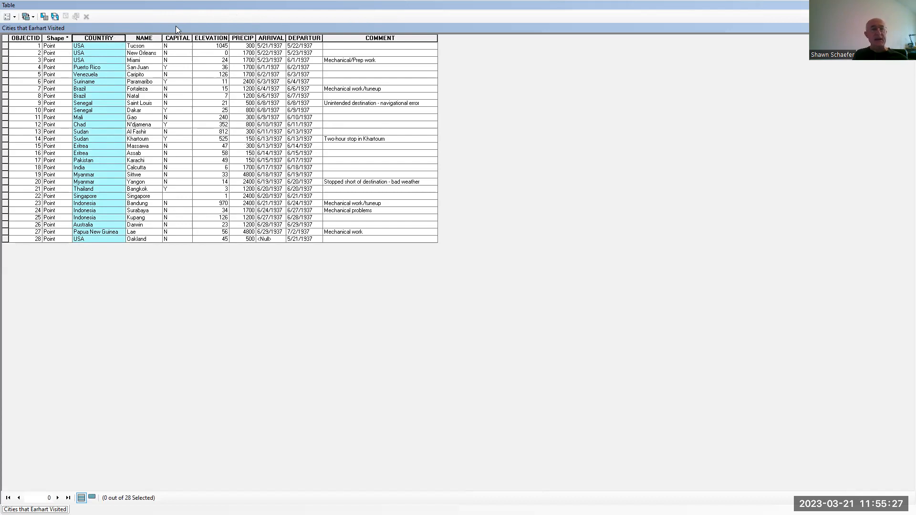
left_click(8, 47)
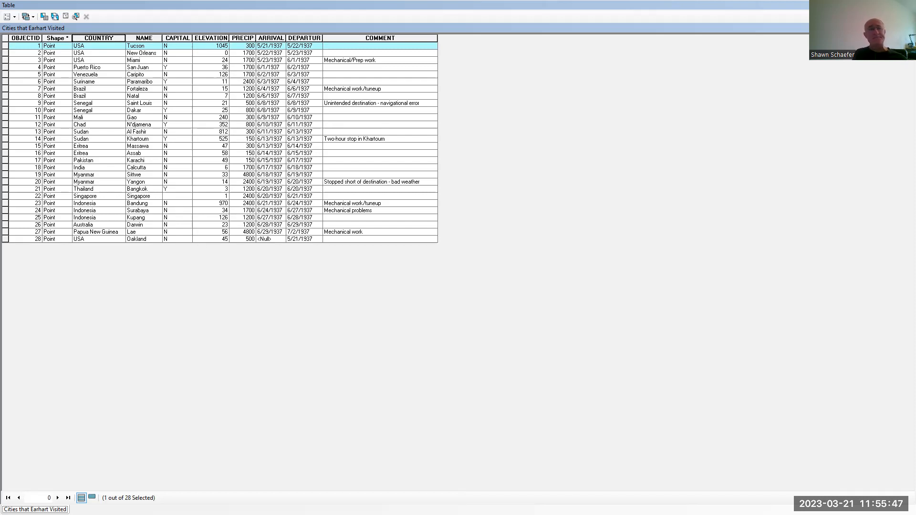
left_click(909, 5)
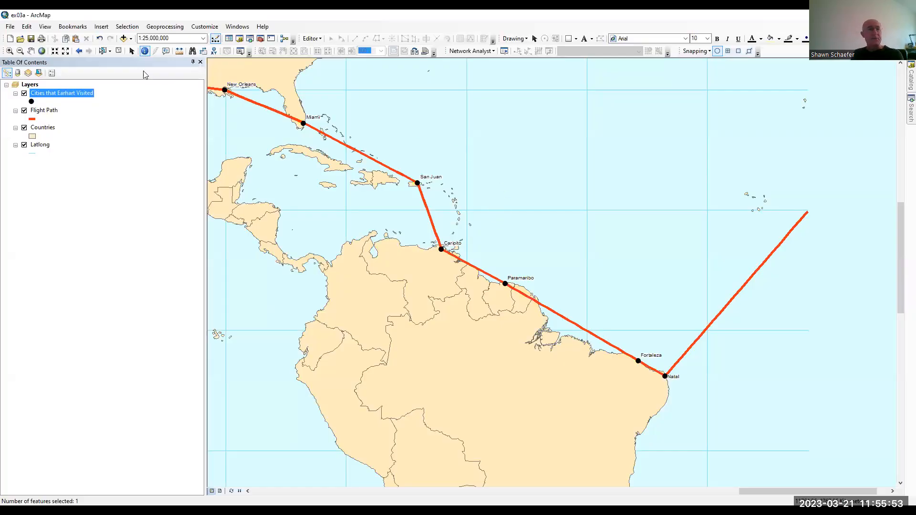
Show the map's full extent and zoom in on the flight path across northern Africa
left_click(44, 50)
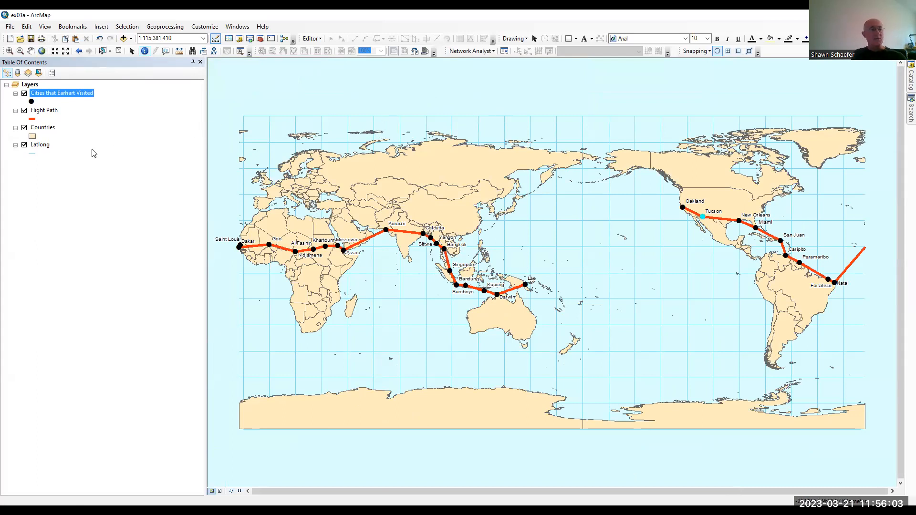
left_click(10, 50)
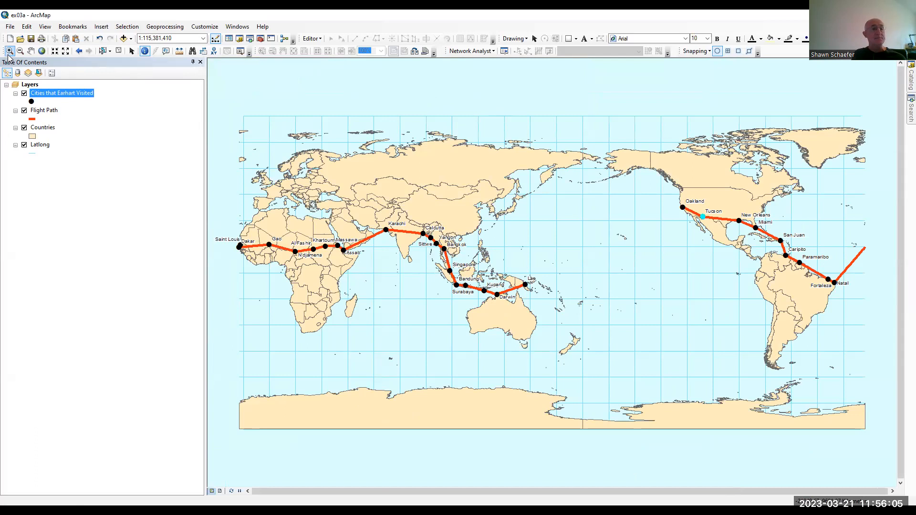
left_click_drag(217, 202, 367, 270)
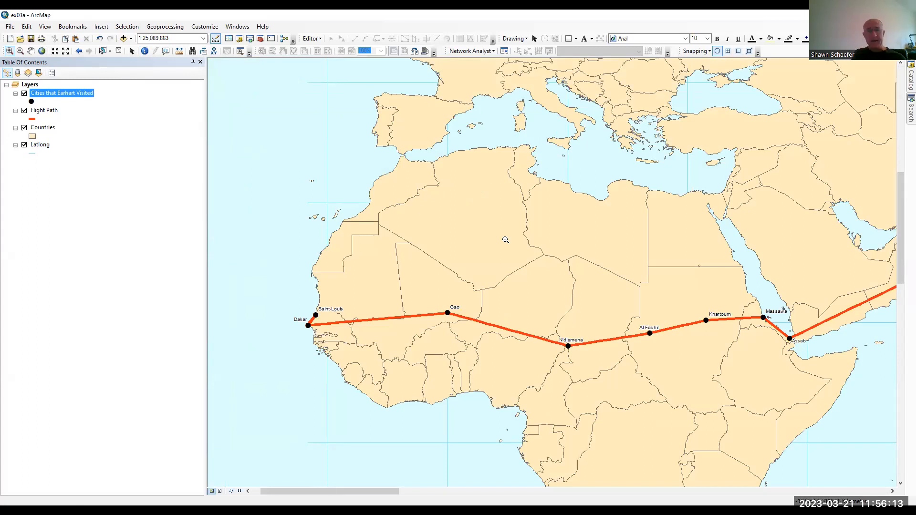
Follow the flight path east from Africa to Lae and examine the Pacific beyond it at 1:20,000,000
left_click(34, 52)
left_click_drag(809, 201, 246, 255)
left_click_drag(508, 293, 253, 164)
left_click_drag(458, 264, 231, 178)
left_click_drag(559, 345, 390, 295)
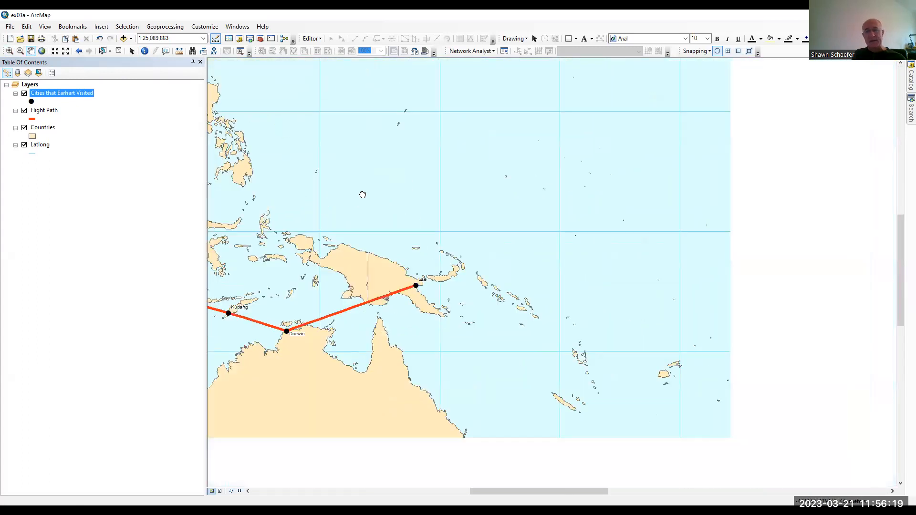
scroll(390, 295, "up", 1)
scroll(390, 294, "up", 1)
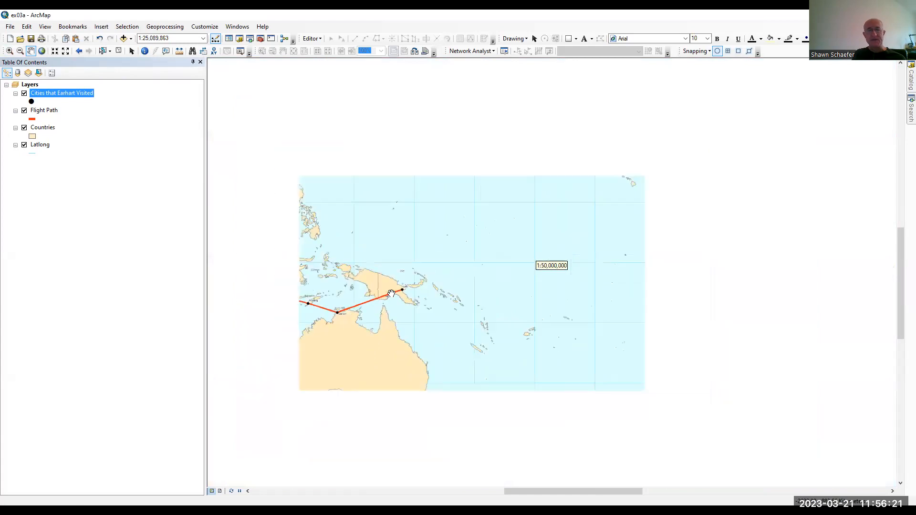
scroll(390, 295, "down", 3)
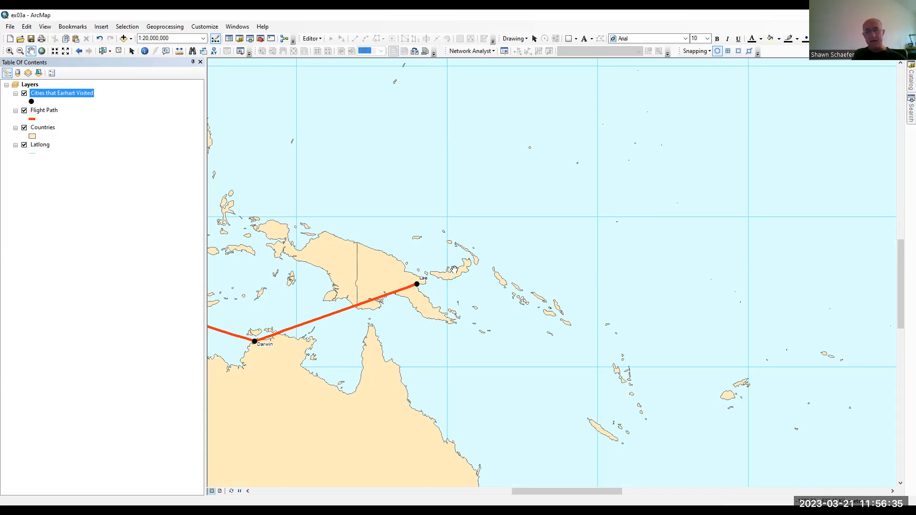
left_click_drag(632, 188, 494, 214)
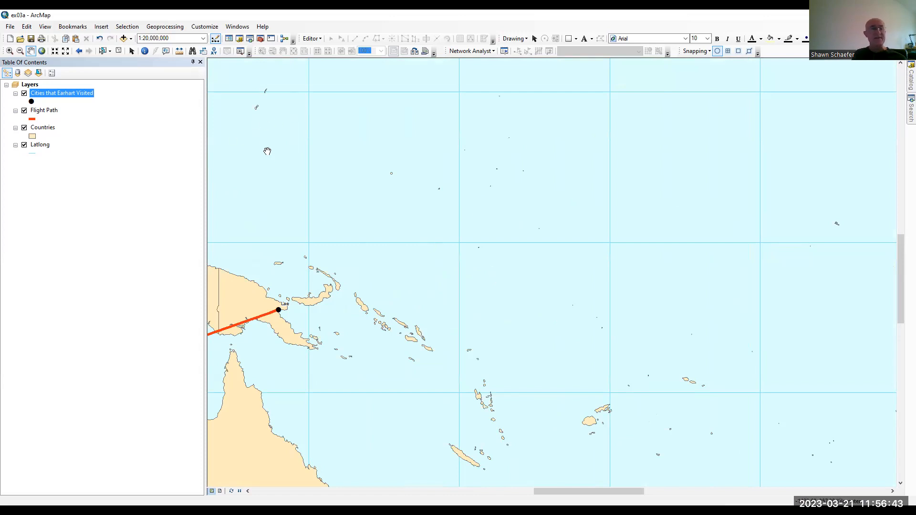
Start adding data to the map and browse to the Data folder in C:\Workspace\GTKArcGIS\Chapter03
left_click(126, 41)
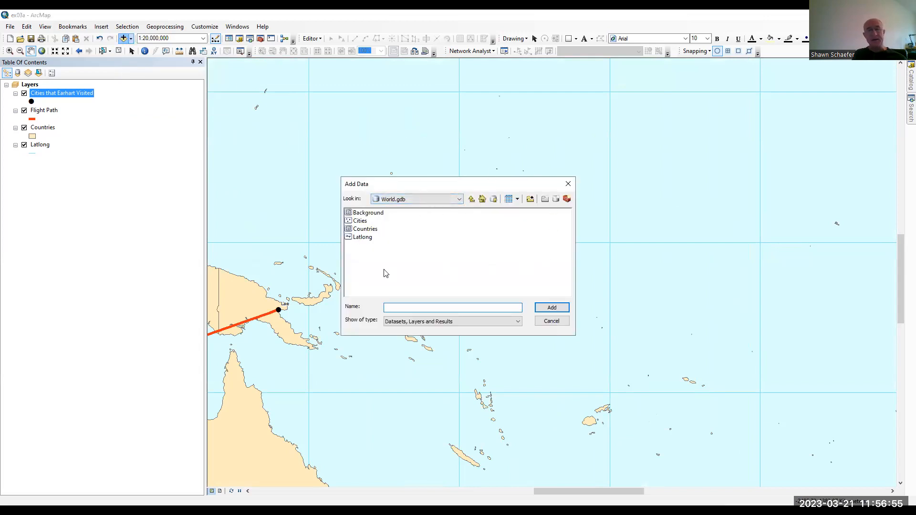
left_click(459, 200)
scroll(425, 269, "up", 5)
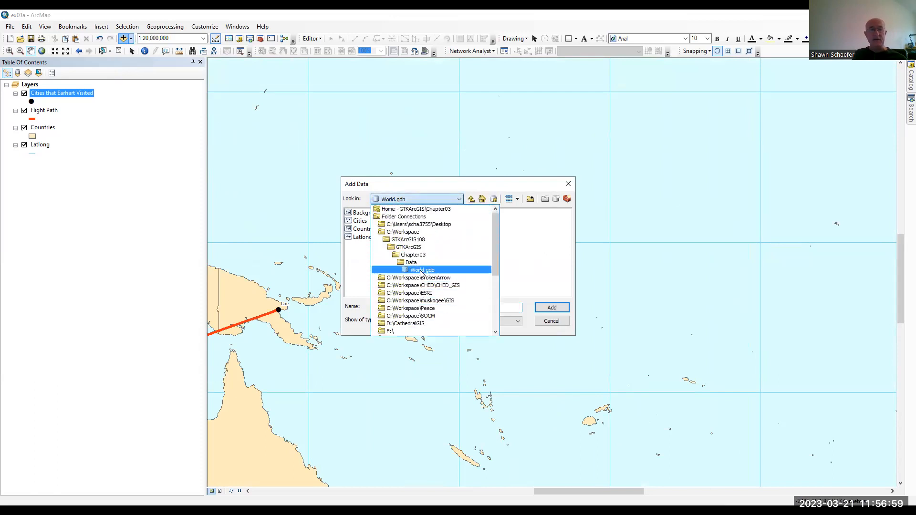
left_click(432, 232)
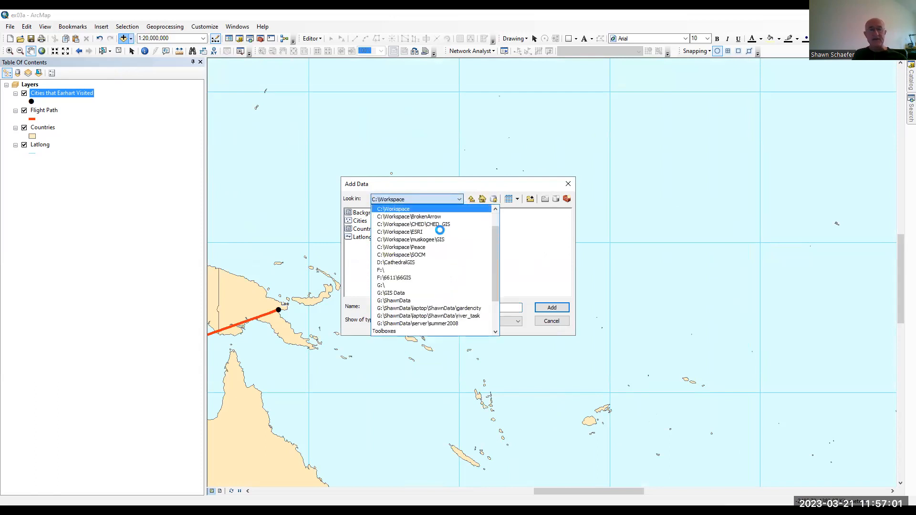
left_click(536, 292)
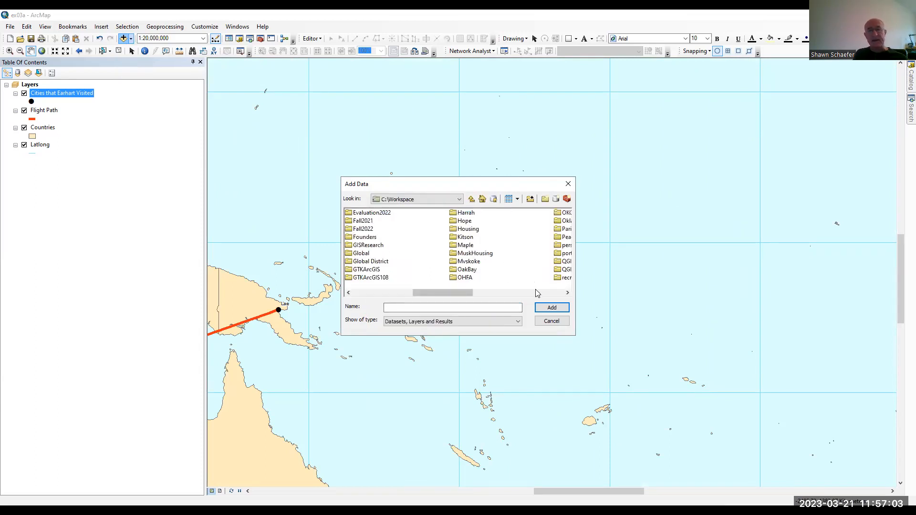
double_click(370, 270)
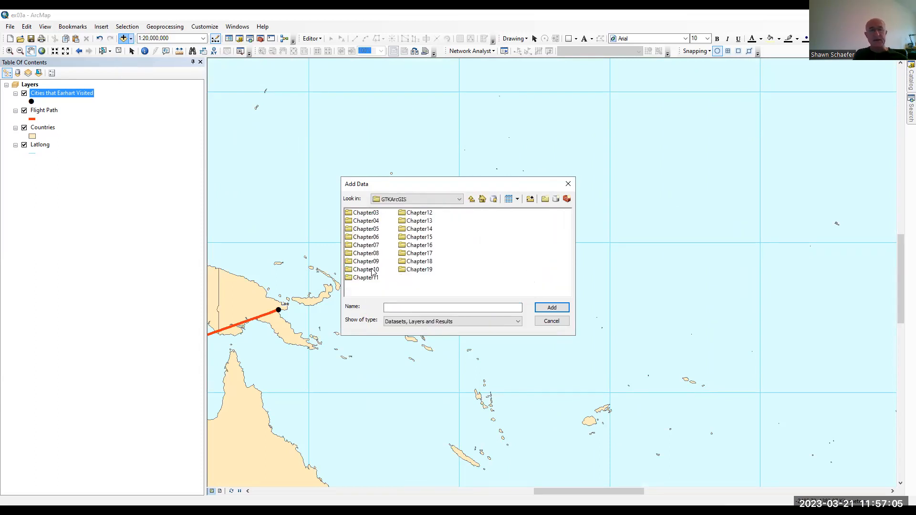
double_click(367, 213)
left_click(359, 214)
double_click(359, 214)
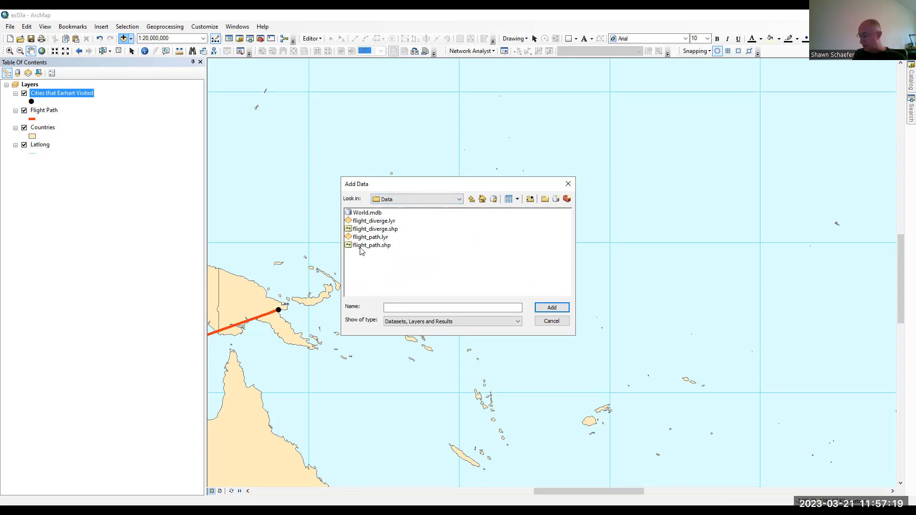
Add flight_diverge.lyr, flight_diverge.shp, flight_path.lyr and flight_path.shp to the map together
left_click(382, 223)
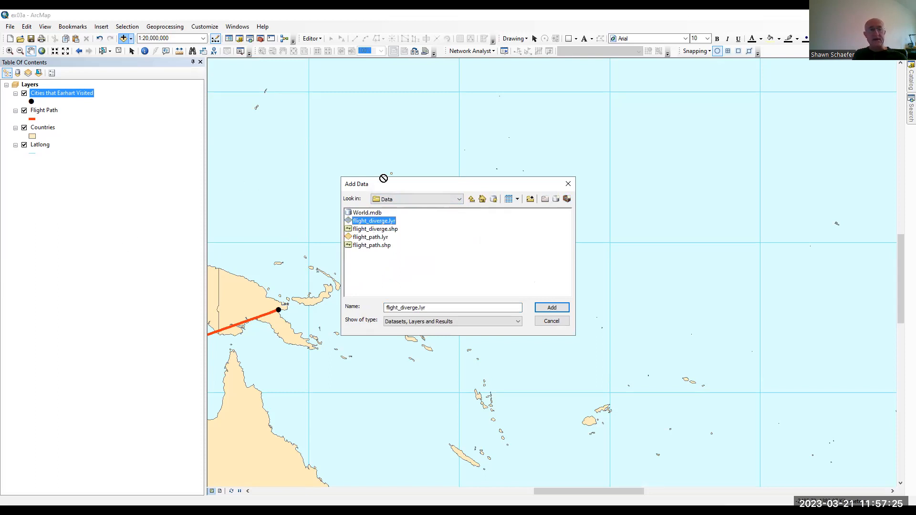
left_click(377, 246, "shift")
left_click(549, 308)
left_click(132, 278)
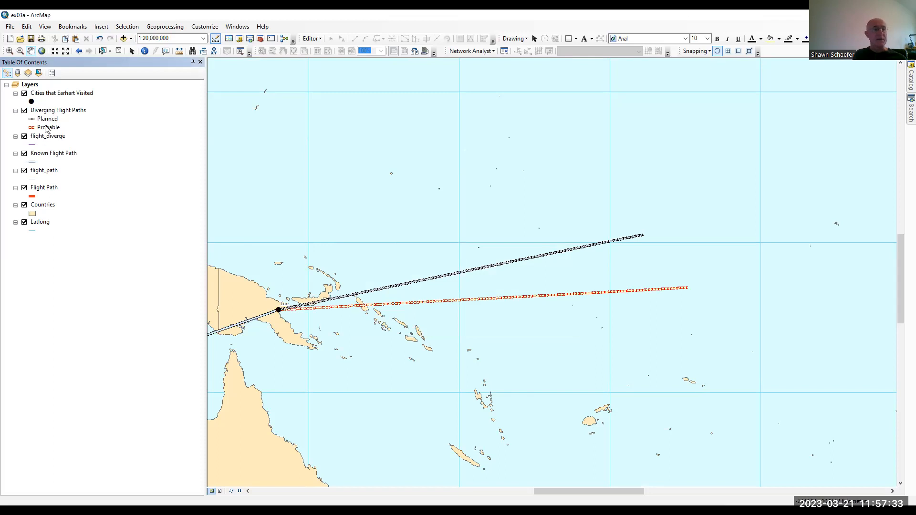
Compare the flight layers by switching their visibility, leaving flight_diverge and flight_path hidden and Diverging Flight Paths shown
left_click(25, 111)
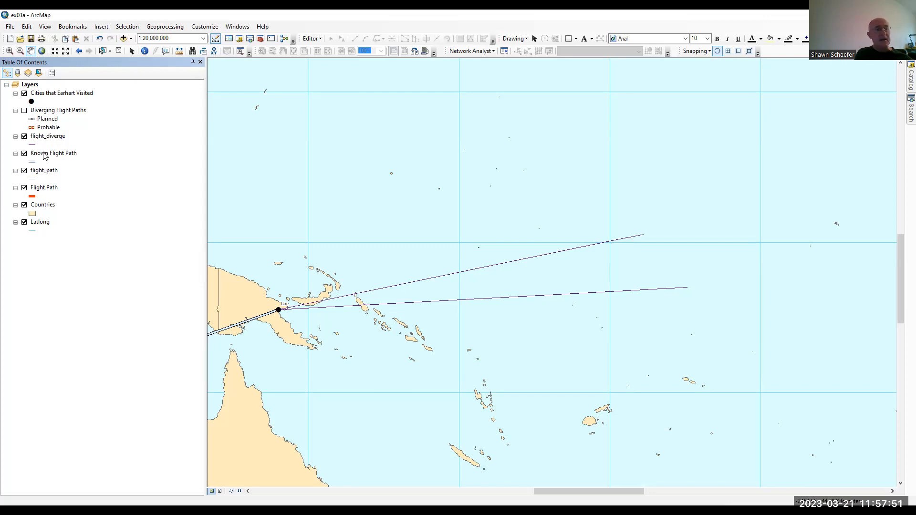
left_click(25, 137)
left_click(25, 137)
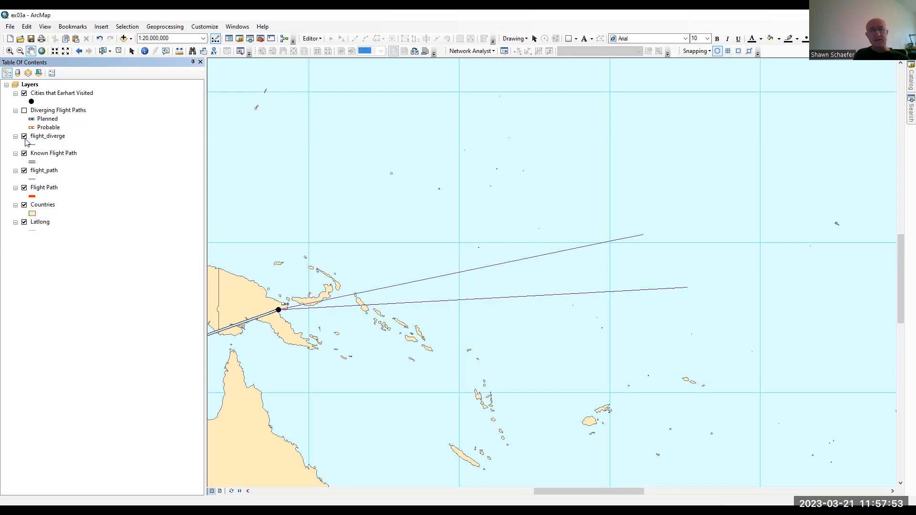
left_click(25, 171)
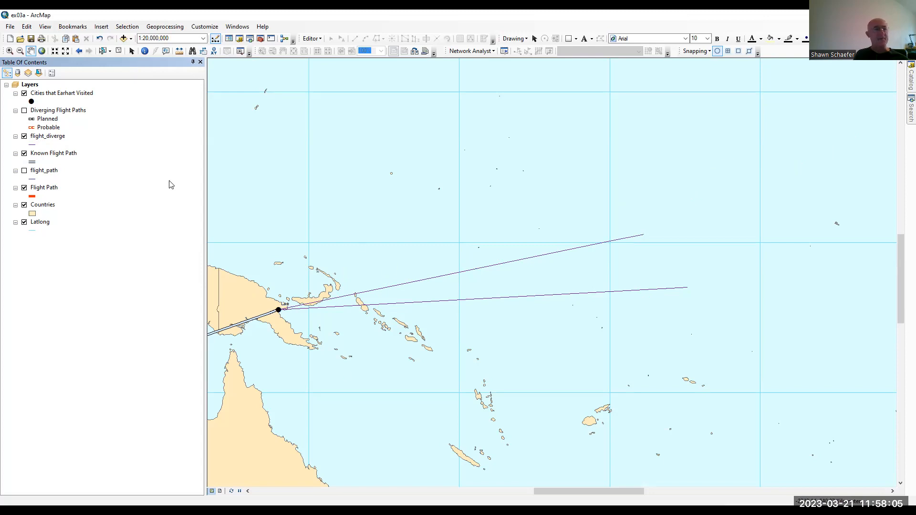
left_click(25, 111)
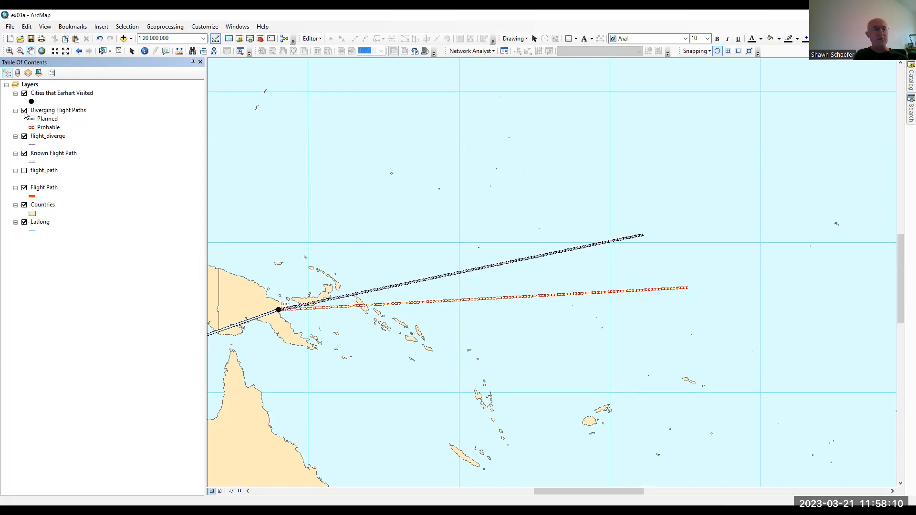
left_click(24, 137)
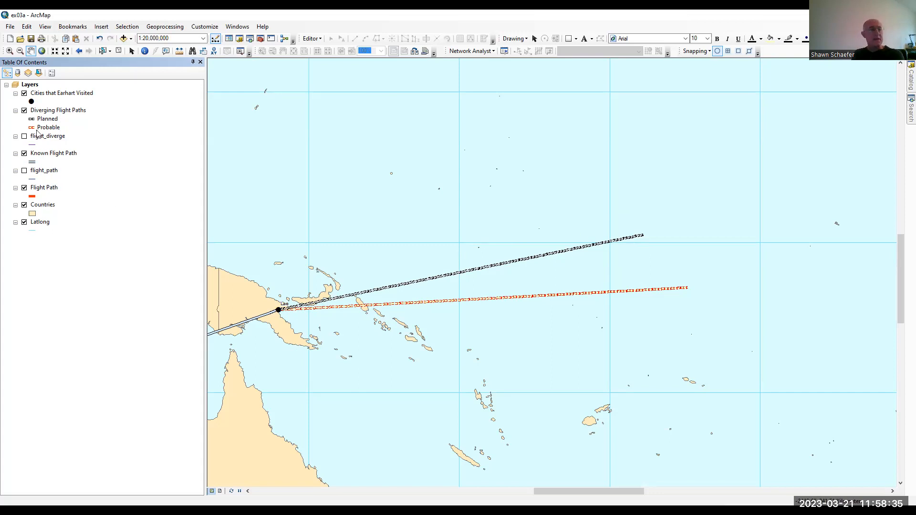
Zoom the map to the extent of the Diverging Flight Paths layer
left_click(58, 111)
right_click(57, 111)
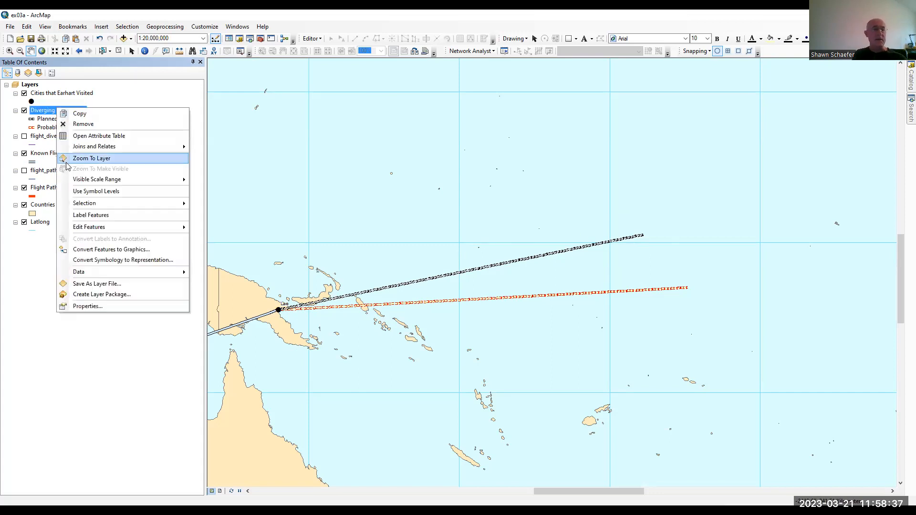
left_click(91, 158)
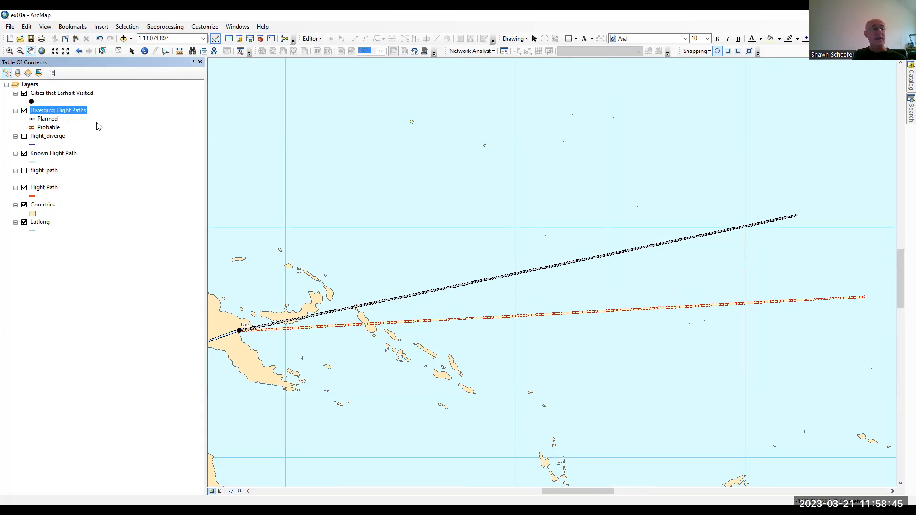
Open a Magnifier window, set it to 400%, and place it over the eastern end of the planned flight path
left_click(241, 51)
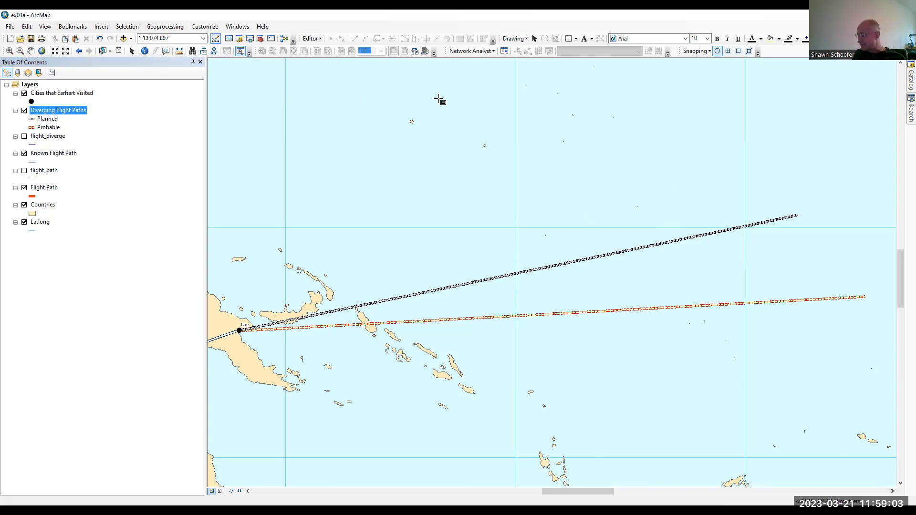
left_click(245, 30)
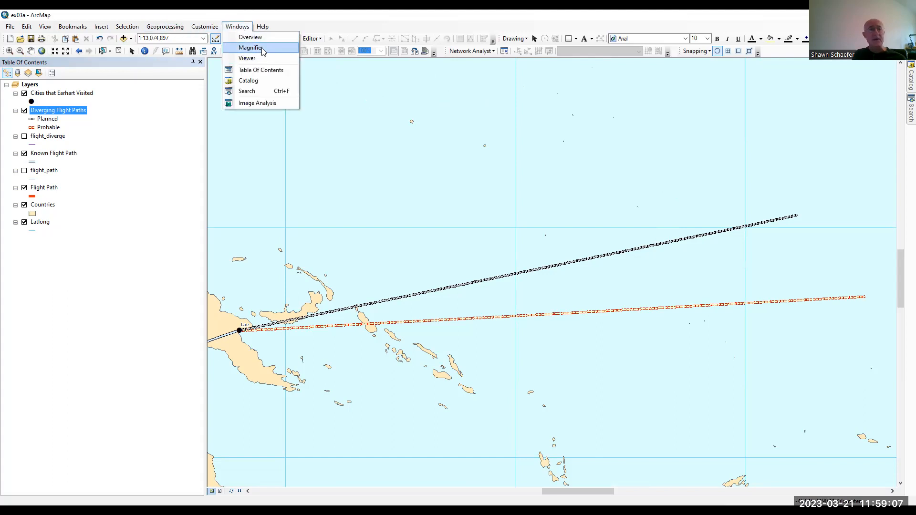
left_click(308, 77)
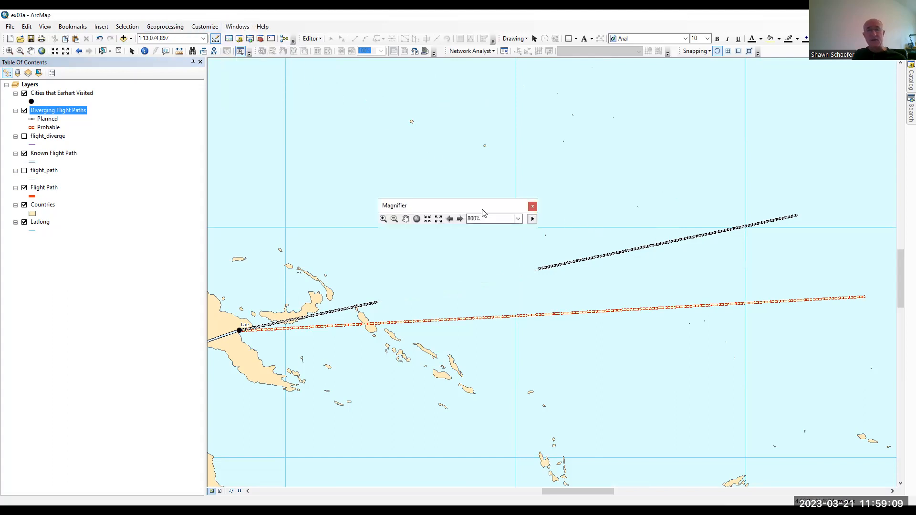
left_click_drag(625, 180, 808, 147)
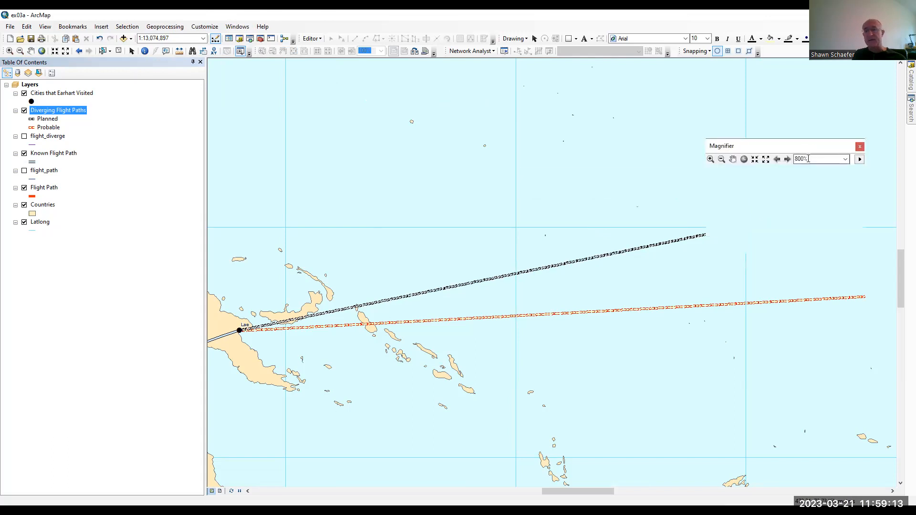
left_click(846, 159)
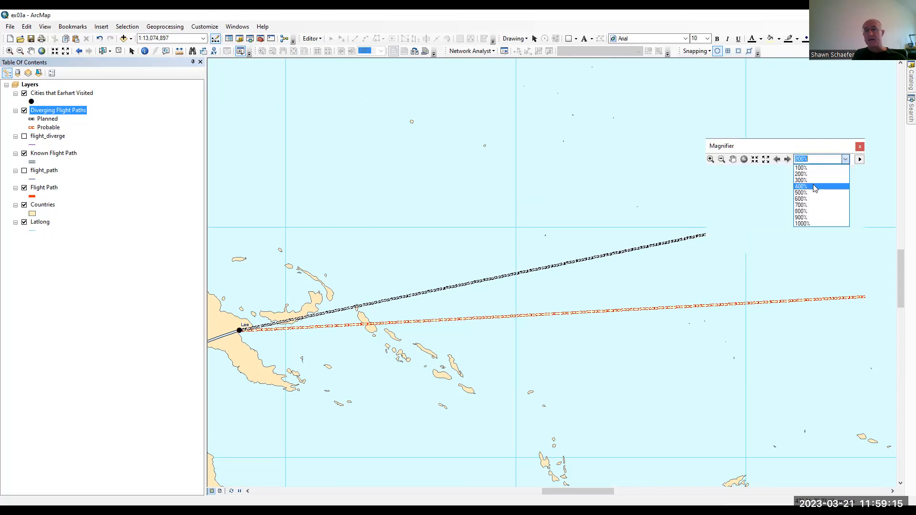
left_click(814, 186)
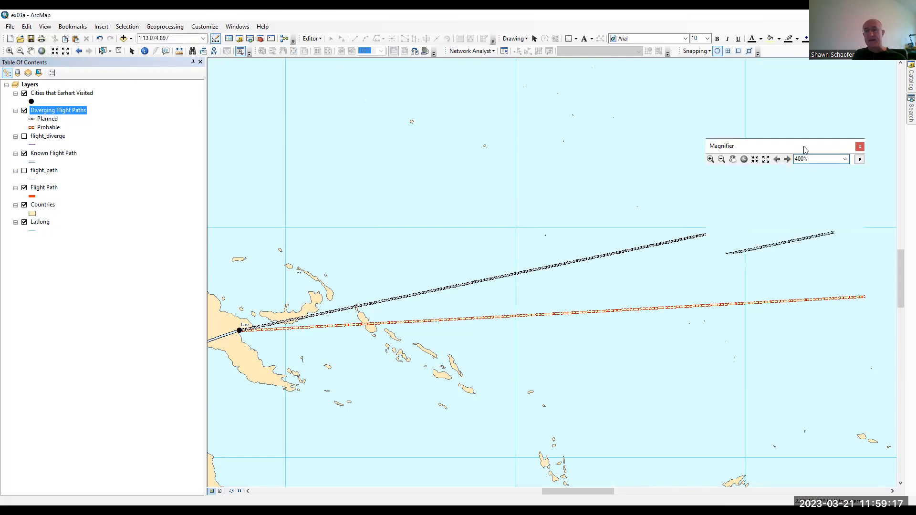
left_click_drag(804, 146, 818, 163)
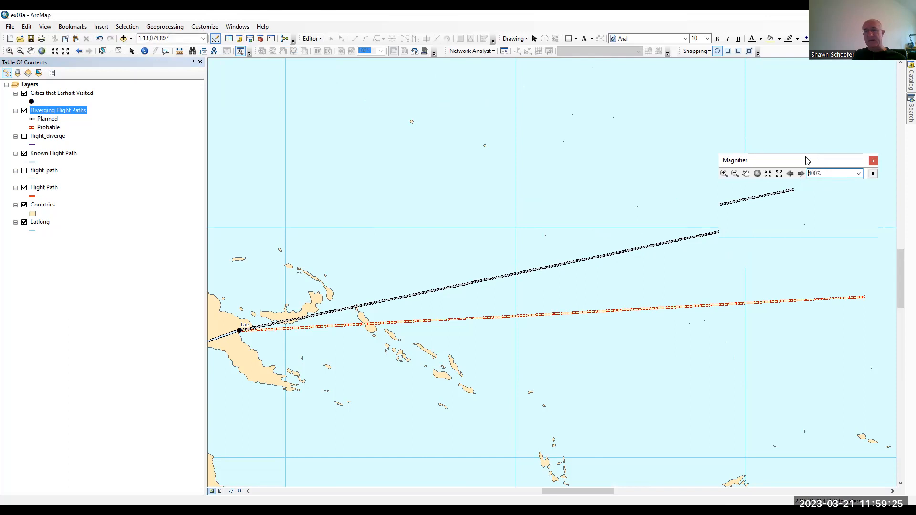
left_click_drag(807, 157, 808, 147)
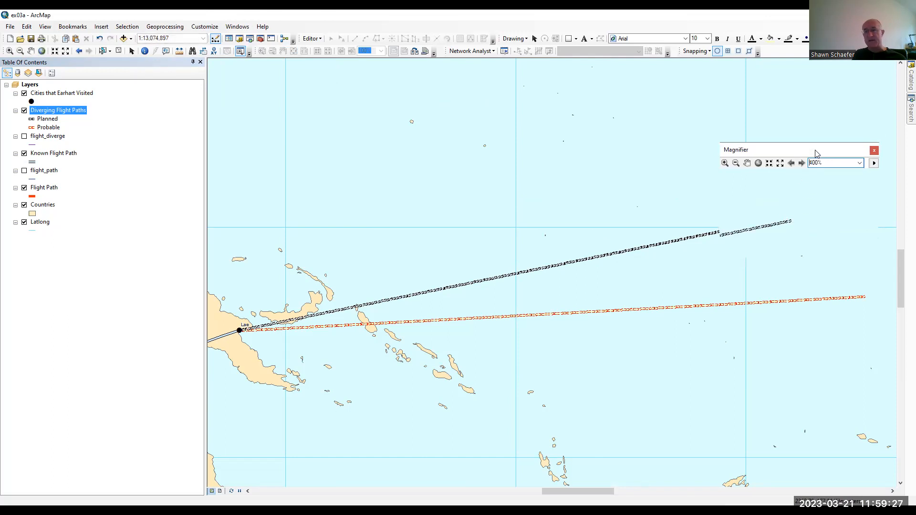
left_click_drag(815, 156, 813, 156)
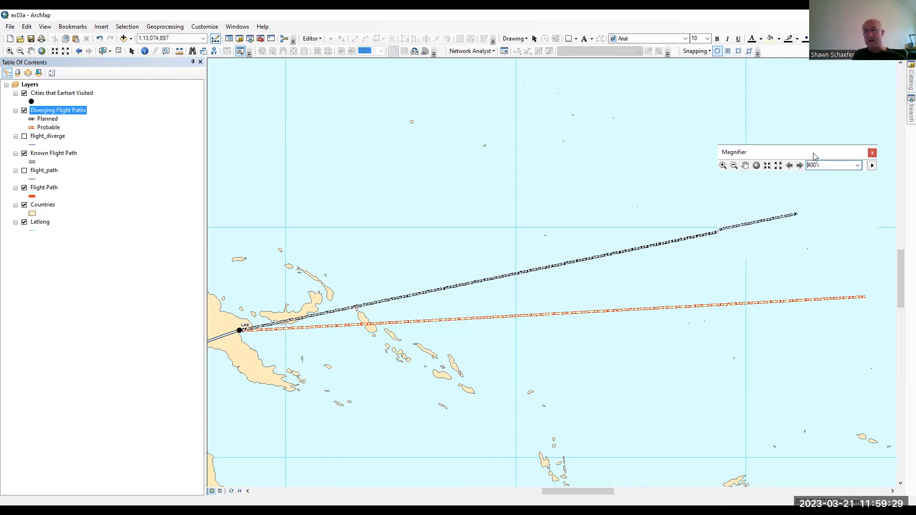
Examine the flight paths around Lae with the magnifier at 1000% and close it
left_click(858, 165)
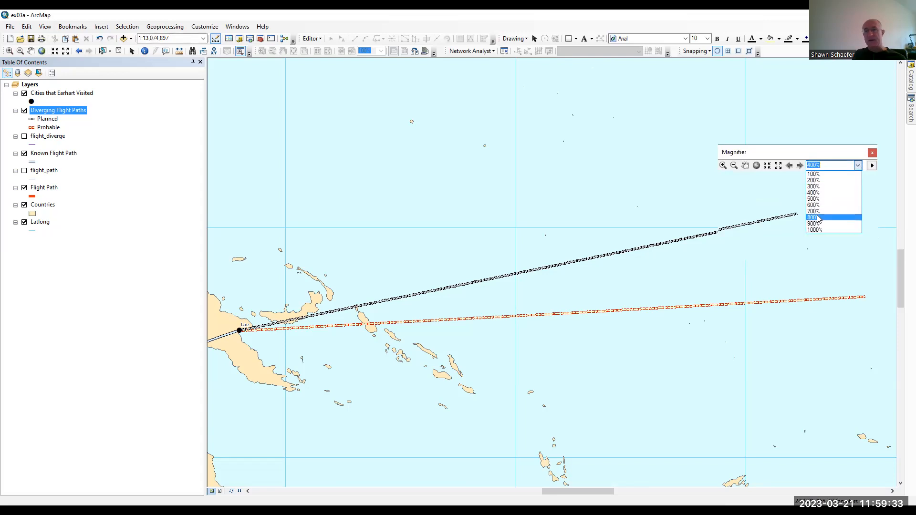
left_click(818, 218)
left_click(858, 165)
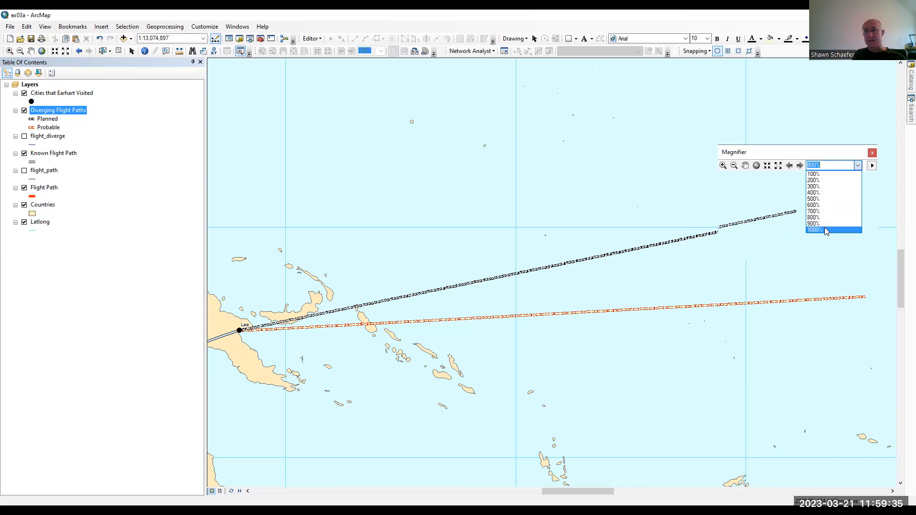
left_click(826, 229)
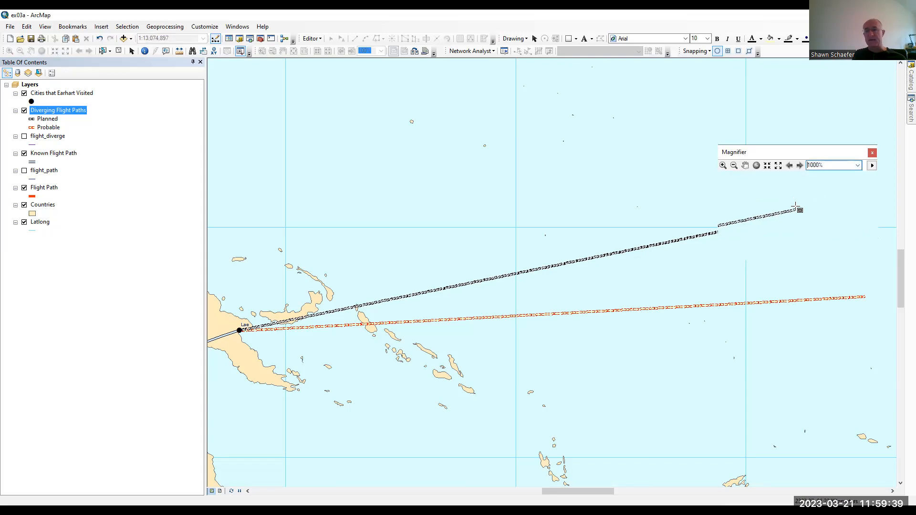
left_click_drag(790, 153, 238, 267)
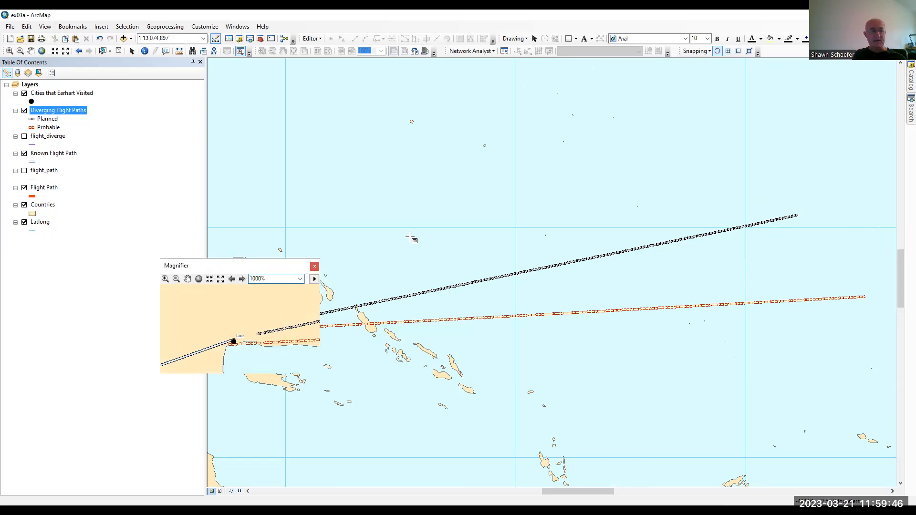
left_click(315, 266)
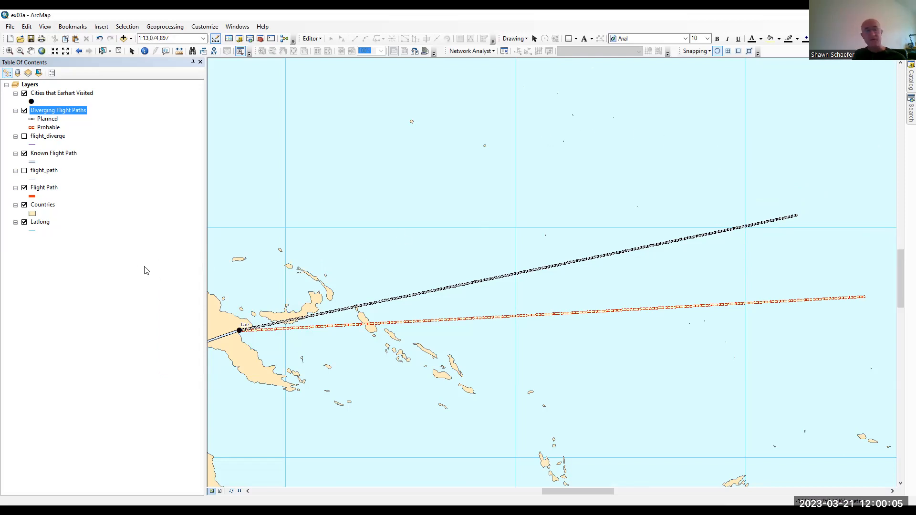
Zoom in closely on the small island at the eastern end of the planned flight path
left_click(10, 51)
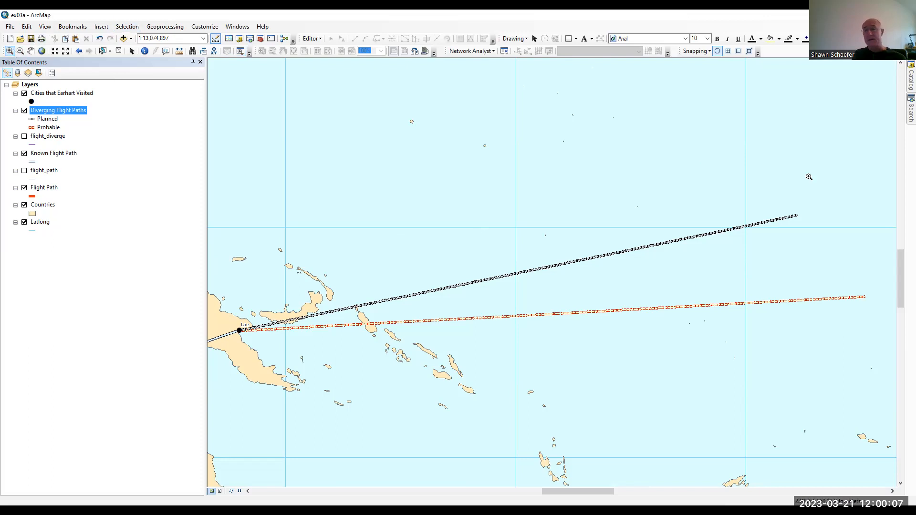
left_click_drag(792, 204, 808, 225)
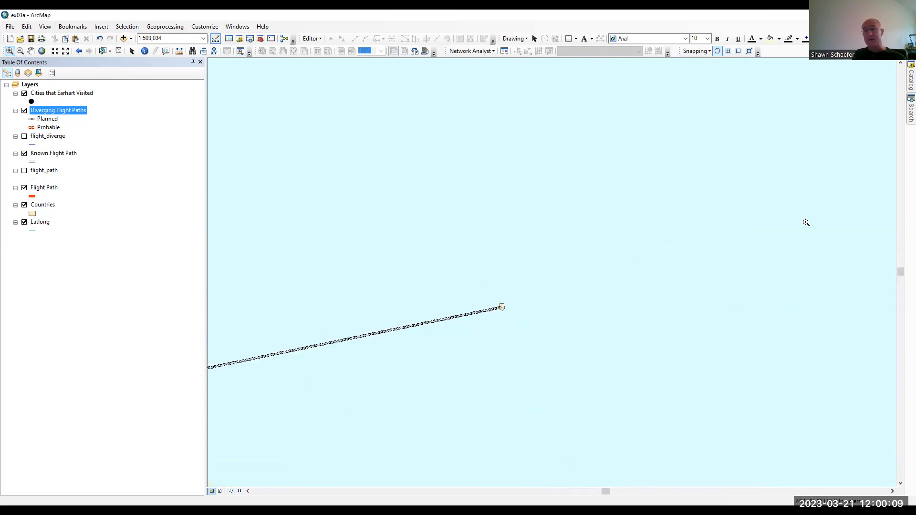
left_click_drag(489, 296, 529, 326)
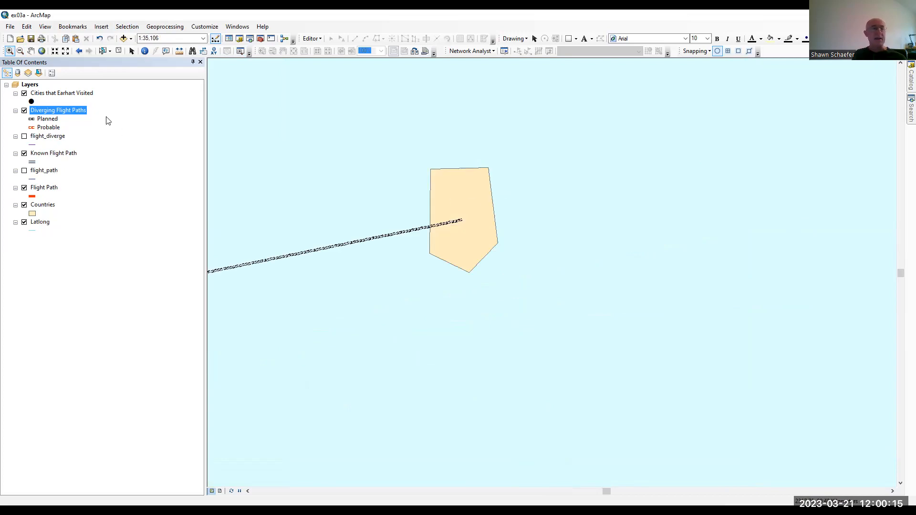
Create a bookmark of the current island view named HowlandIsland
left_click(81, 28)
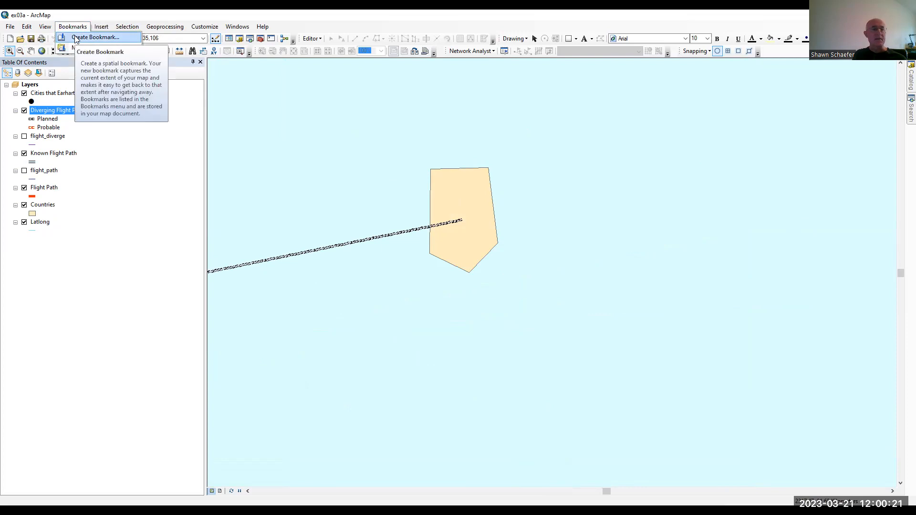
left_click(91, 38)
type("Howland")
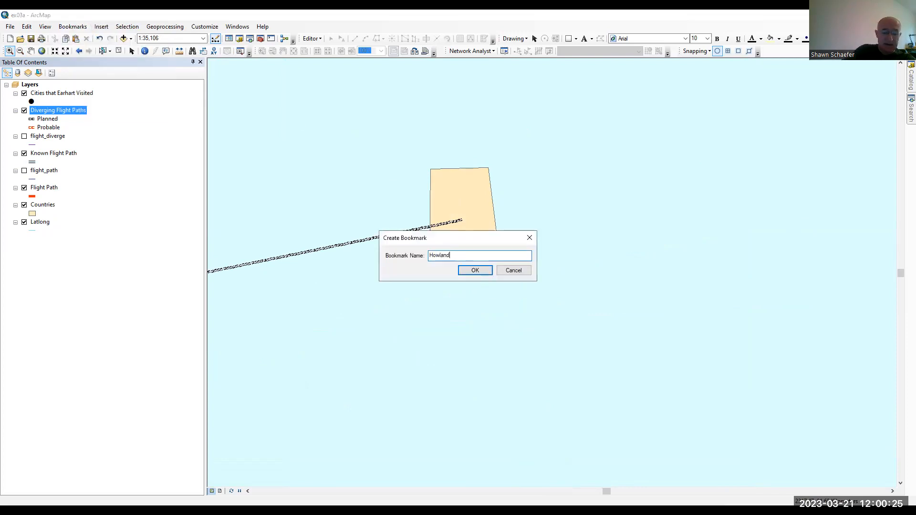
type("Island")
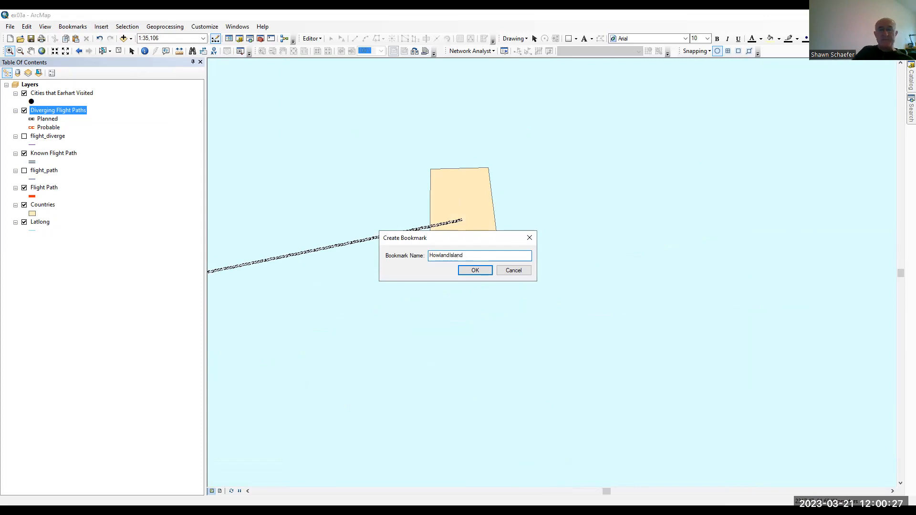
left_click(470, 270)
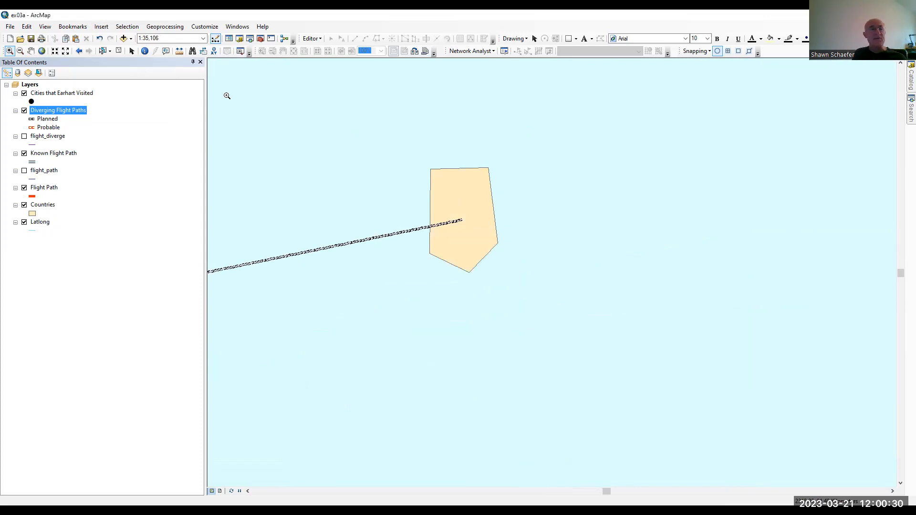
Test the bookmark by viewing the full extent and the eastern Mediterranean region, and return to the bookmarked island
left_click(41, 53)
left_click_drag(276, 180, 404, 262)
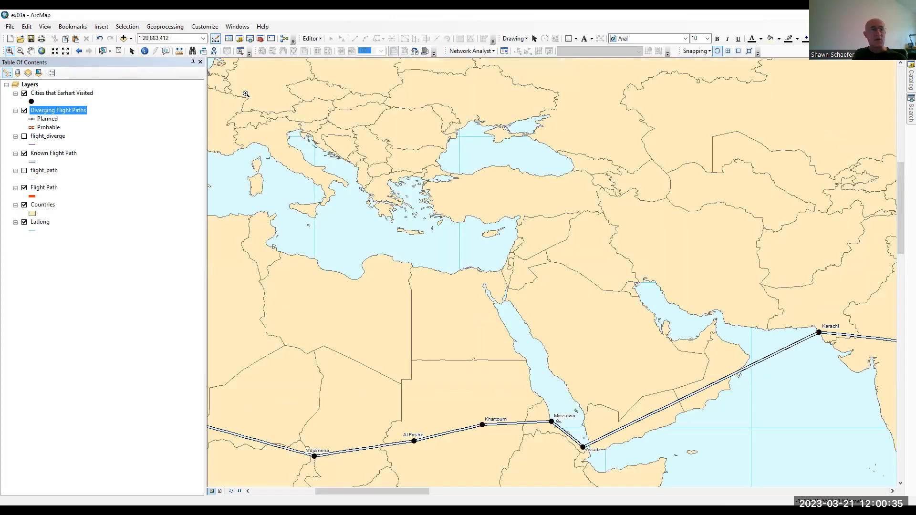
left_click(72, 29)
left_click(76, 58)
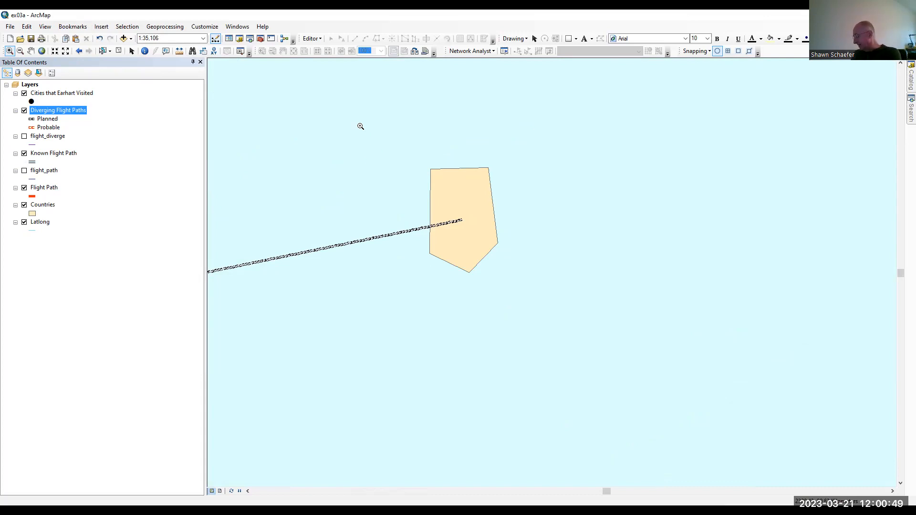
Zoom to the Diverging Flight Paths layer and closer in on the eastern ends of the planned and probable paths
scroll(488, 184, "down", 2)
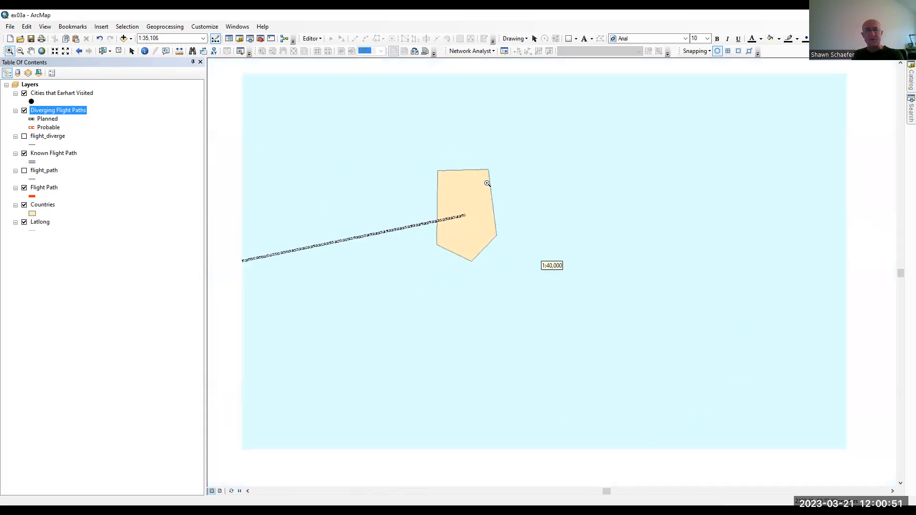
scroll(487, 183, "down", 3)
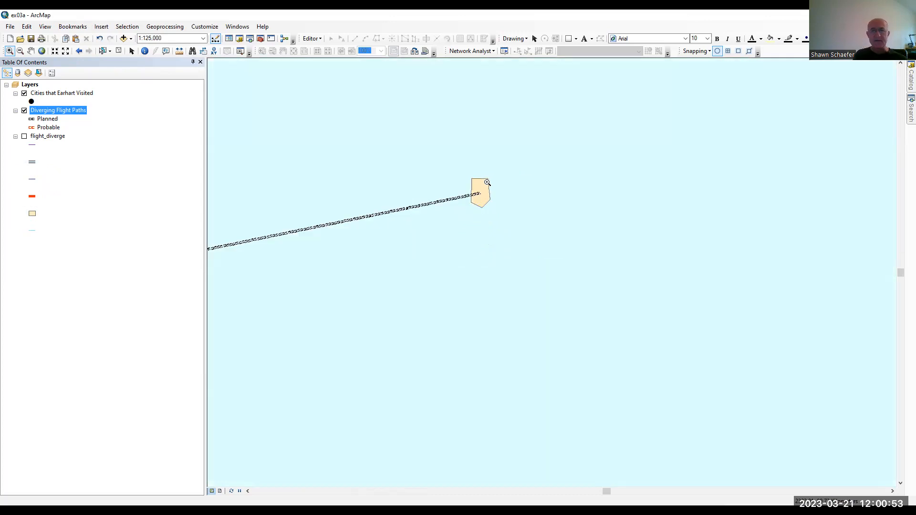
scroll(487, 184, "down", 2)
scroll(486, 212, "down", 2)
scroll(484, 226, "down", 3)
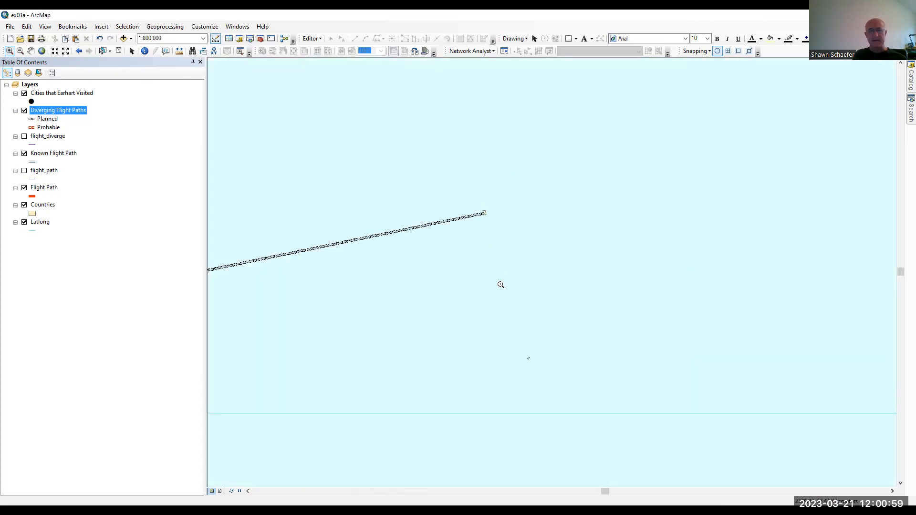
left_click_drag(501, 285, 523, 150)
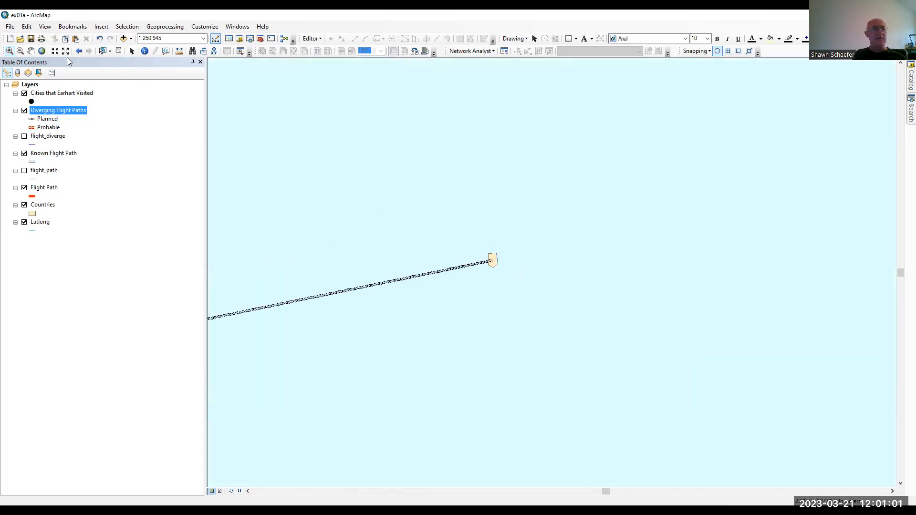
right_click(37, 112)
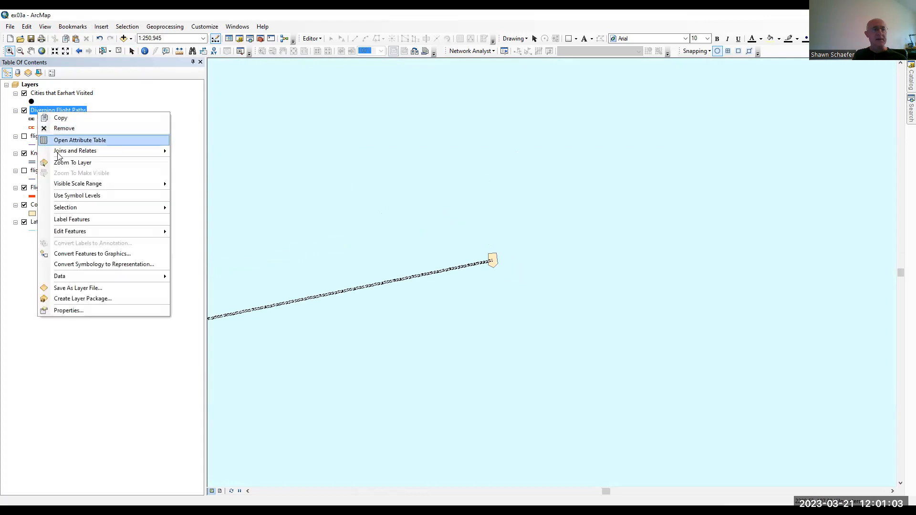
left_click(51, 164)
left_click_drag(757, 174, 879, 309)
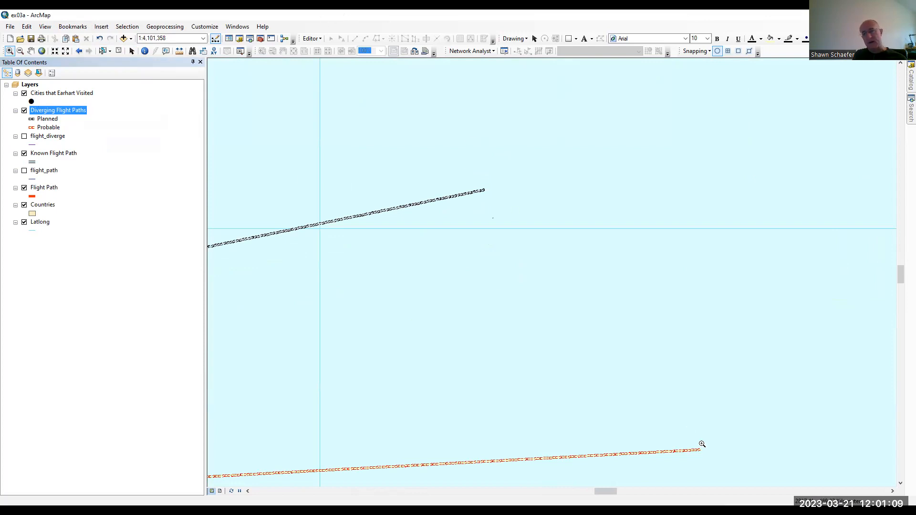
Measure the straight-line distance between the eastern ends of the planned and probable flight paths and close the measurement
left_click(179, 51)
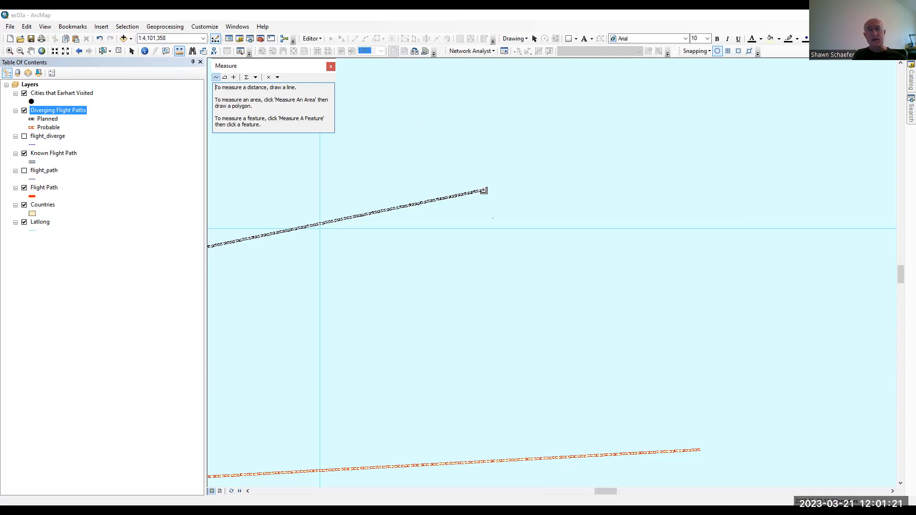
left_click(484, 190)
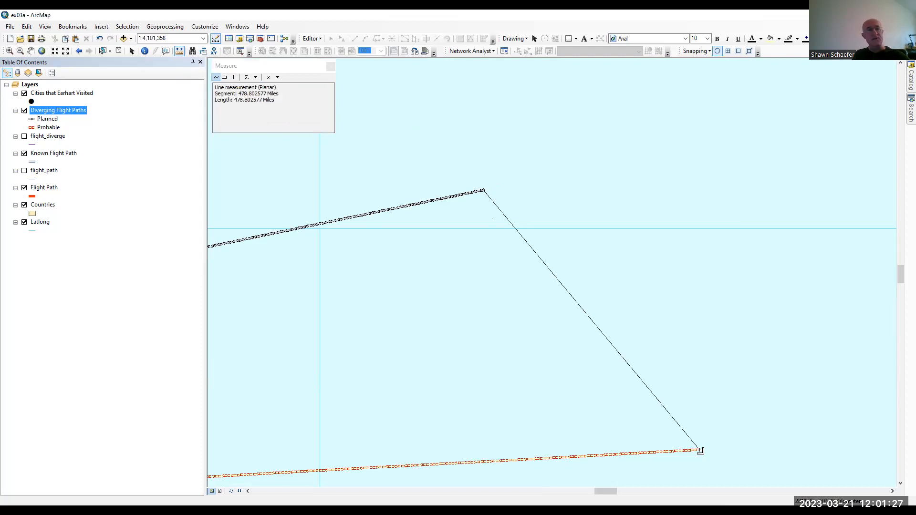
left_click(701, 451)
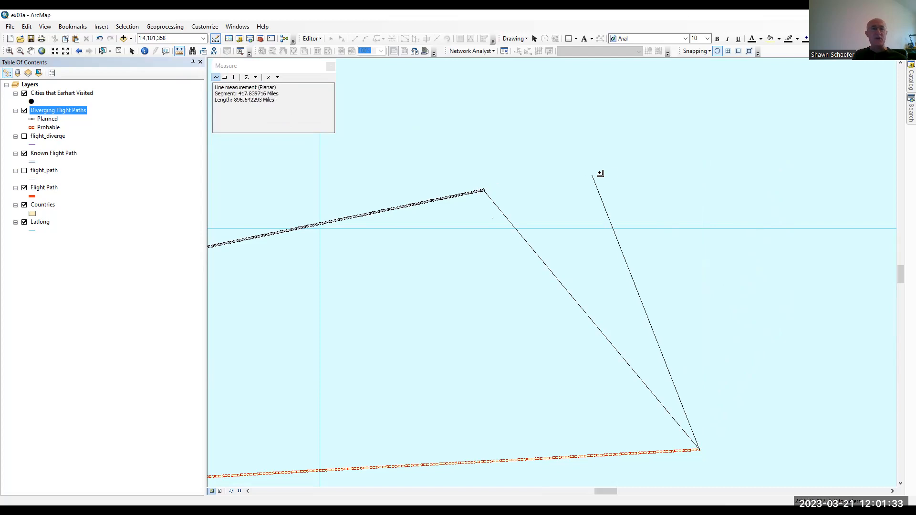
double_click(701, 451)
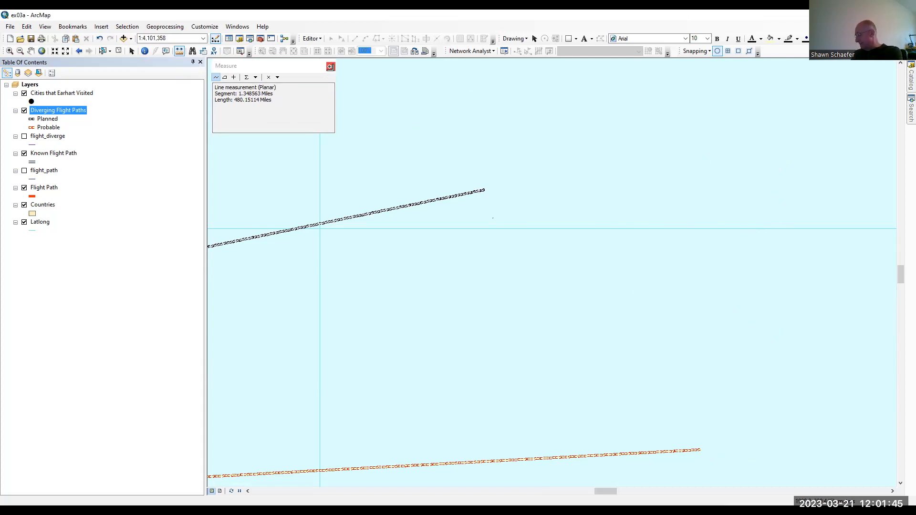
left_click(331, 68)
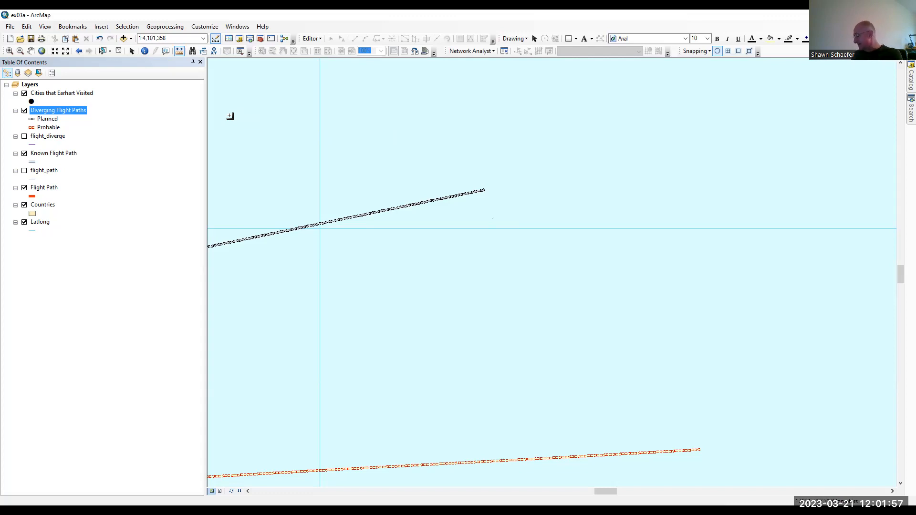
Open the attribute table of the Cities that Earhart Visited layer and widen its COUNTRY column slightly
left_click(75, 94)
right_click(75, 97)
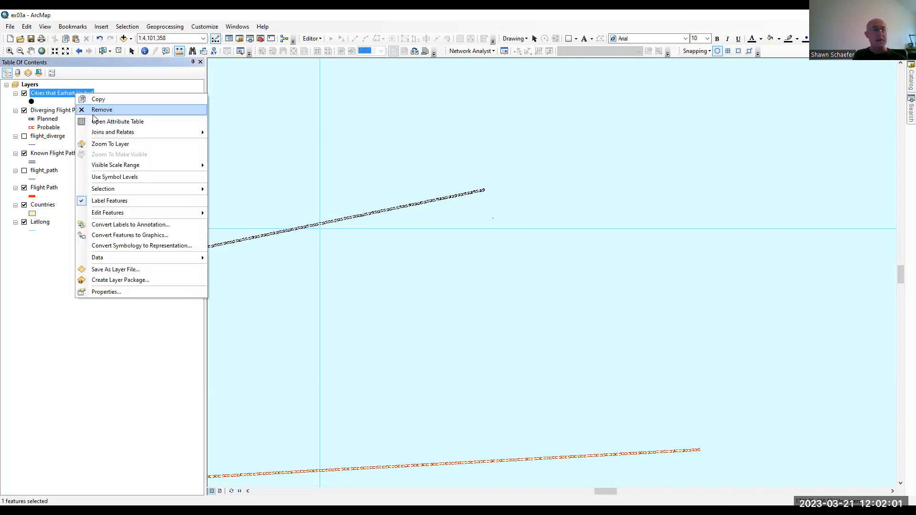
left_click(99, 124)
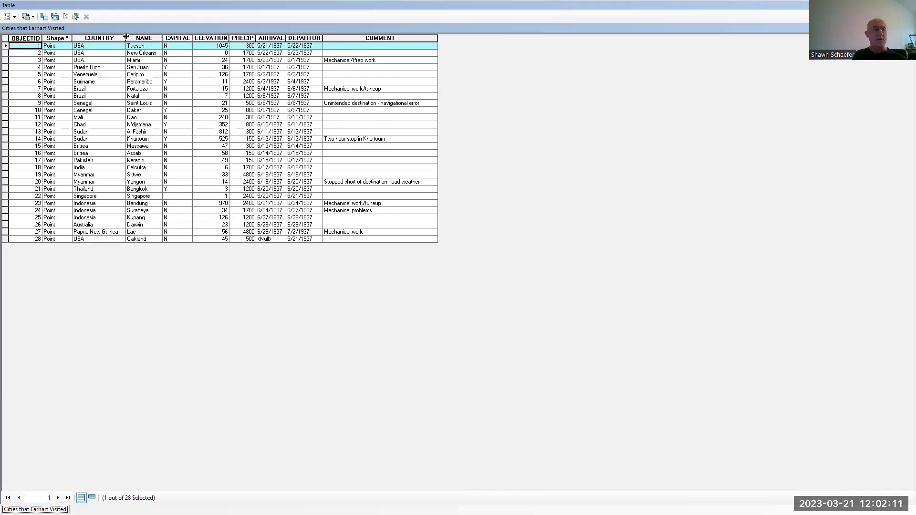
mouse_move(126, 38)
left_mouse_down()
mouse_move(151, 37)
mouse_move(117, 40)
mouse_move(136, 39)
left_mouse_up()
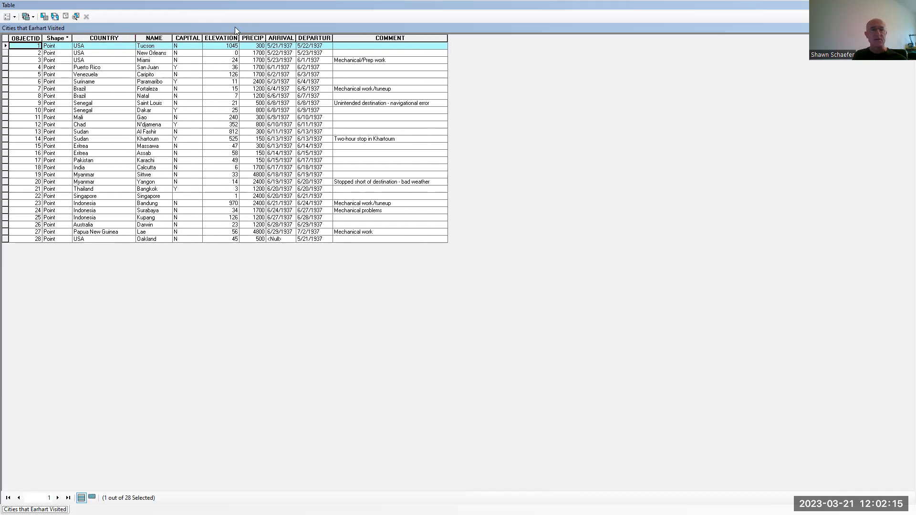
Sort the city records by the NAME field in ascending order and reverse them to descending order
left_click(161, 39)
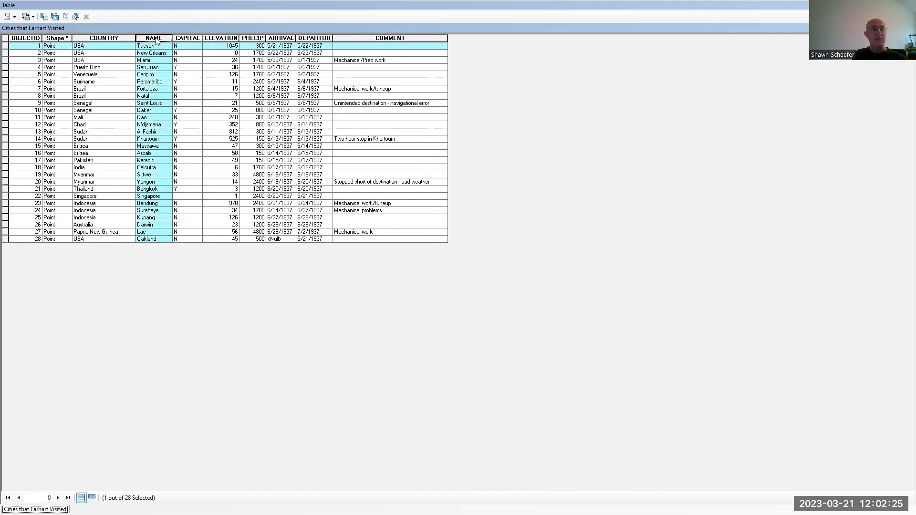
right_click(156, 39)
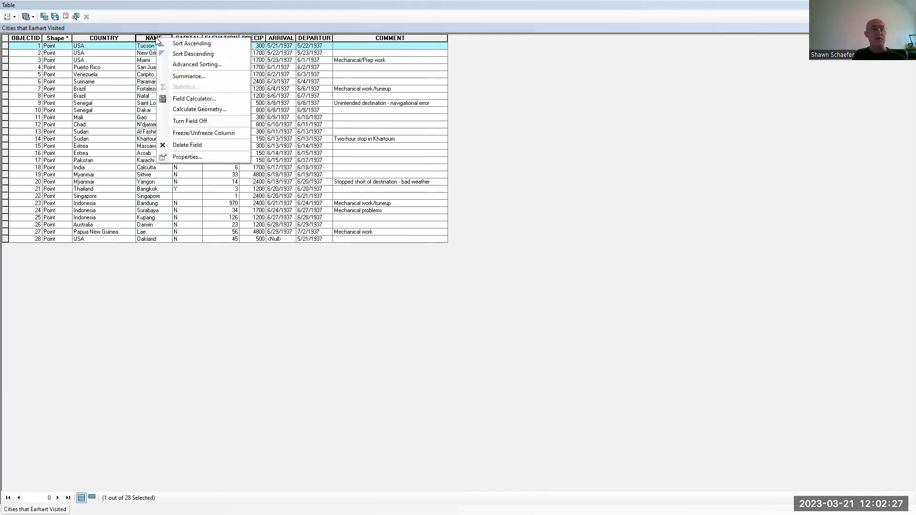
left_click(185, 45)
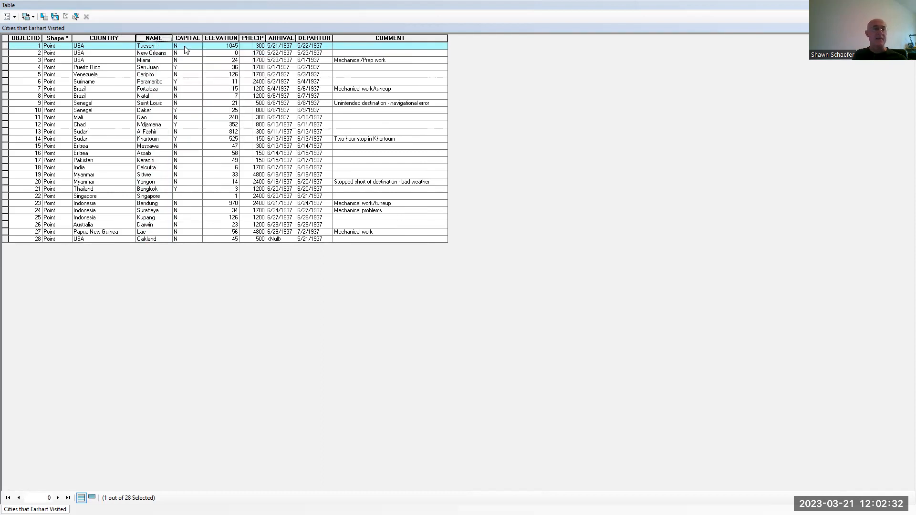
right_click(151, 38)
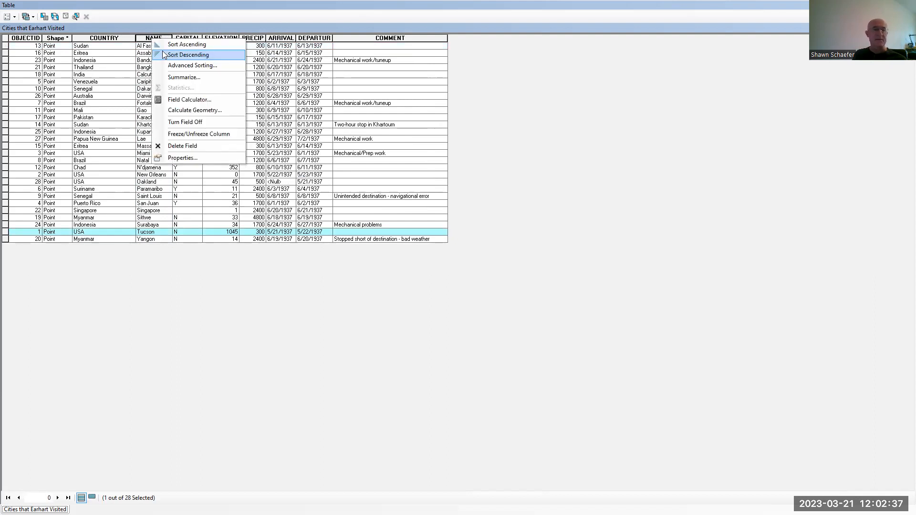
left_click(164, 55)
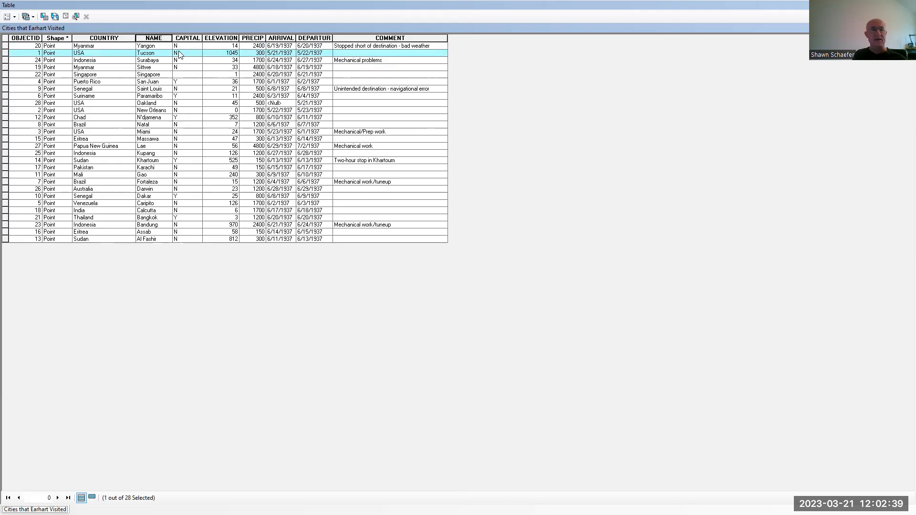
View the ELEVATION field statistics for the selected Tucson record and close them
left_click(217, 37)
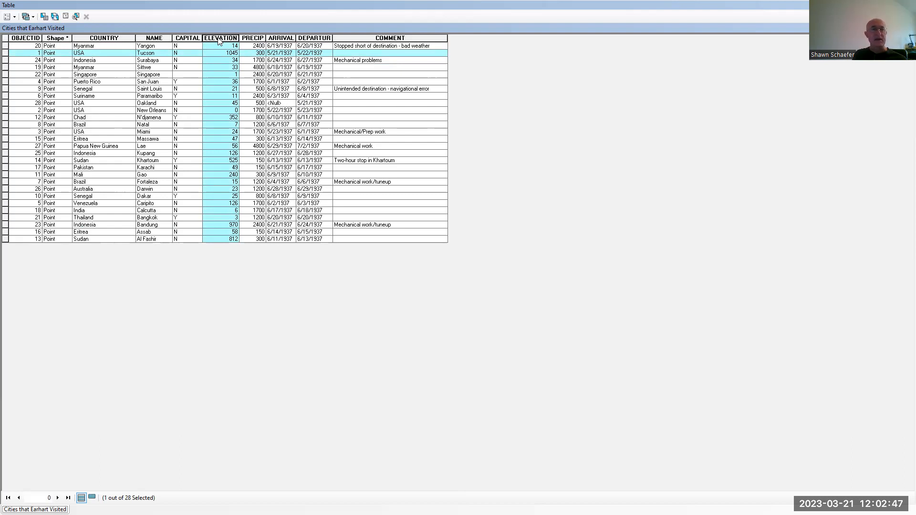
right_click(218, 41)
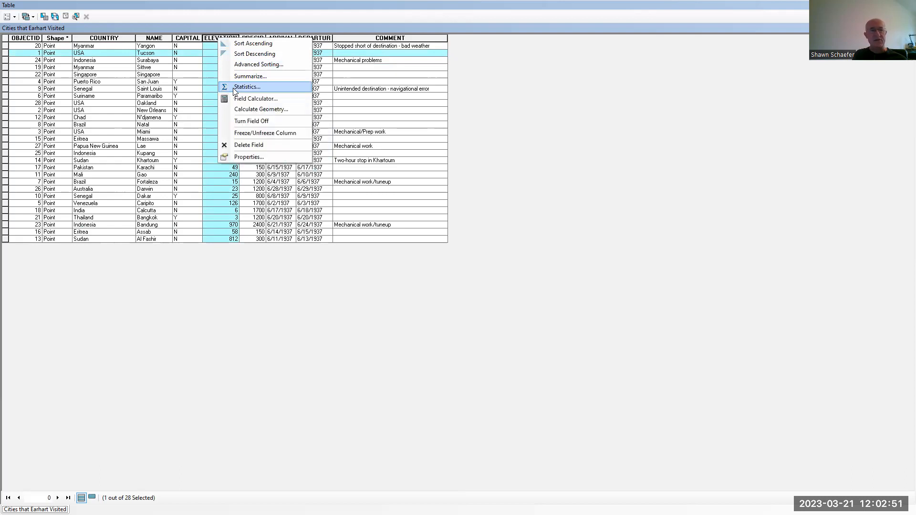
left_click(232, 88)
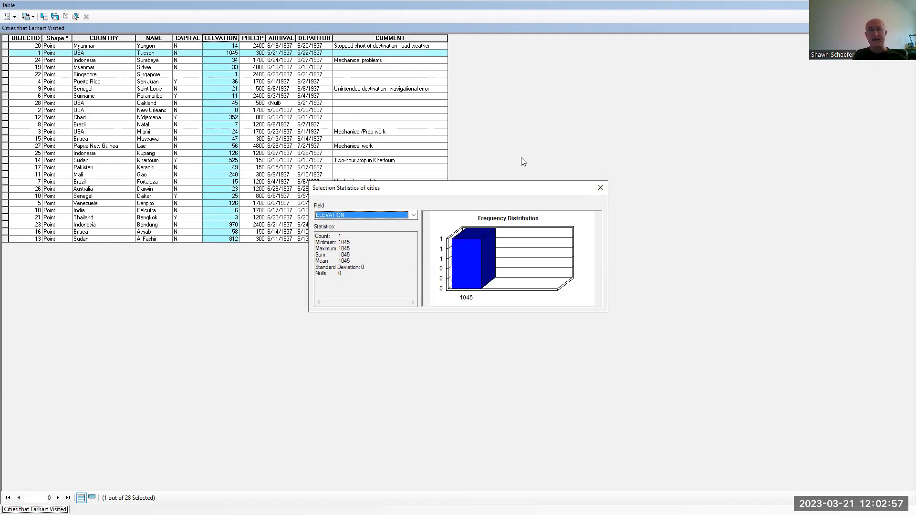
left_click(601, 188)
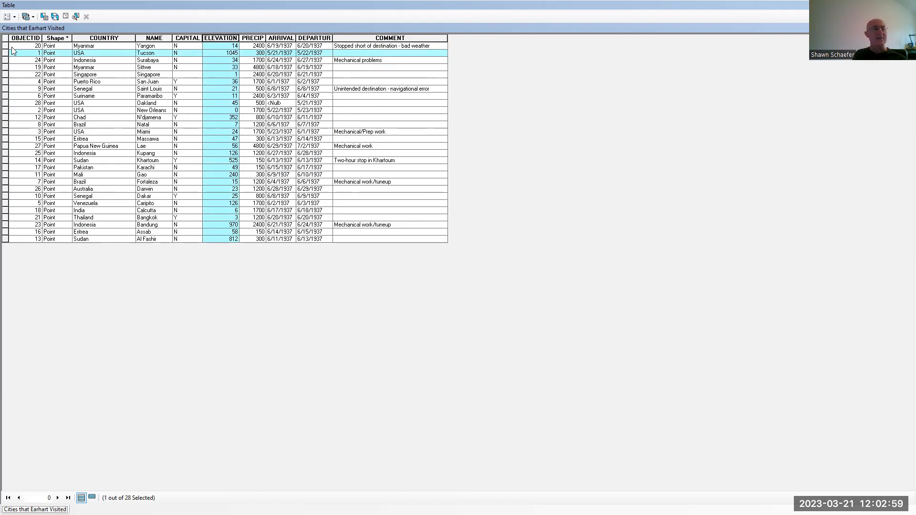
Clear the record selection in the cities attribute table
left_click(4, 53)
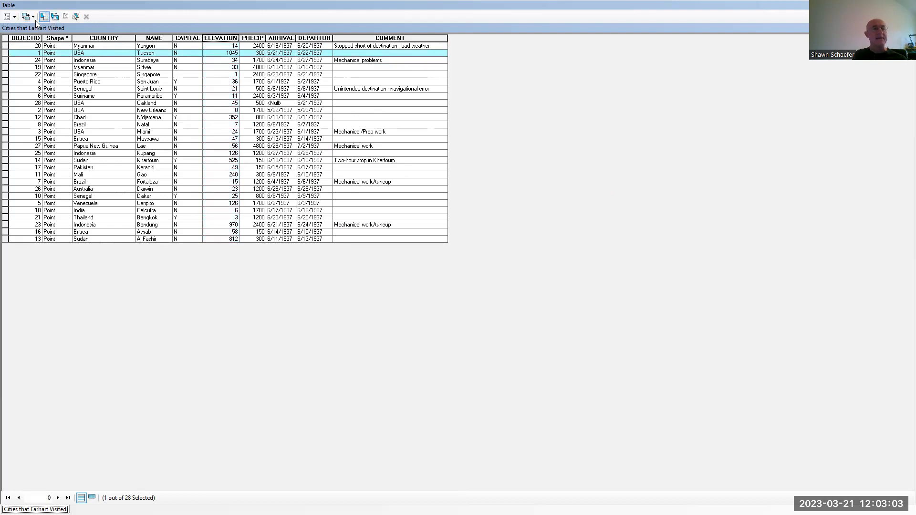
left_click(14, 16)
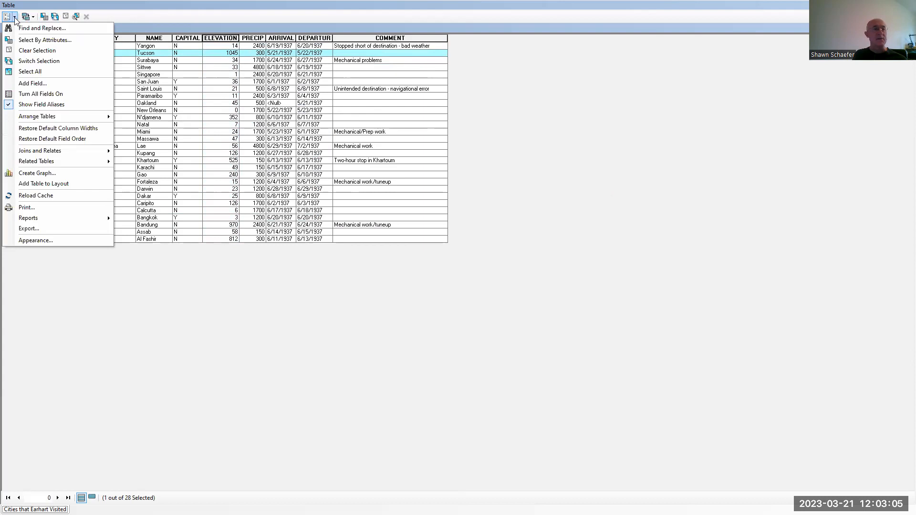
left_click(15, 50)
View the ELEVATION statistics and frequency distribution for all cities and close them
left_click(215, 38)
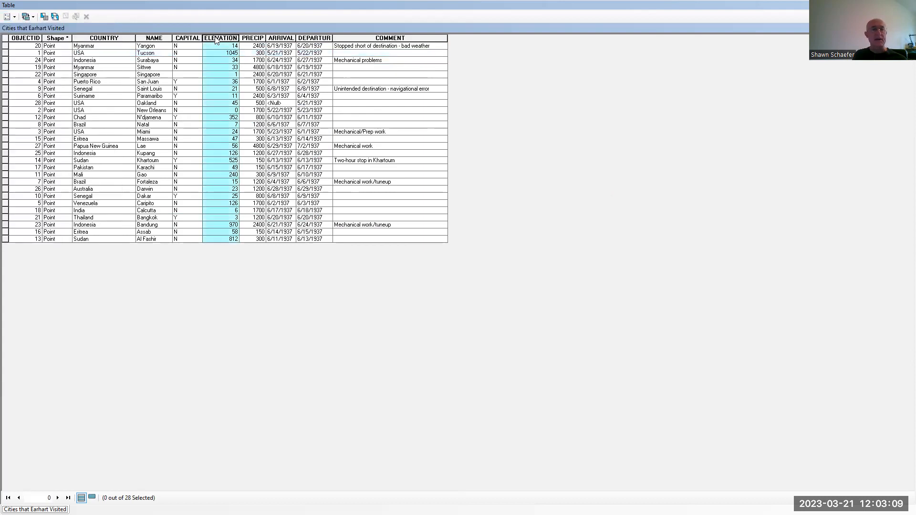
right_click(213, 40)
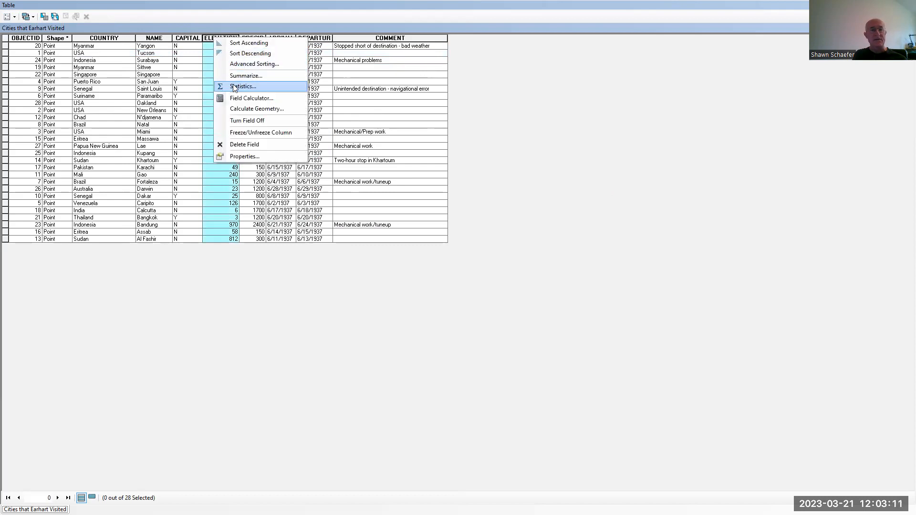
left_click(234, 85)
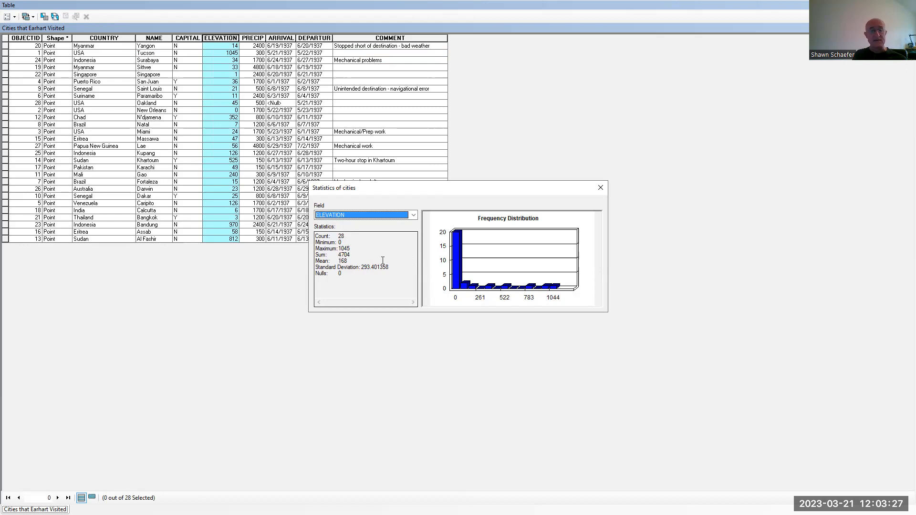
left_click(600, 189)
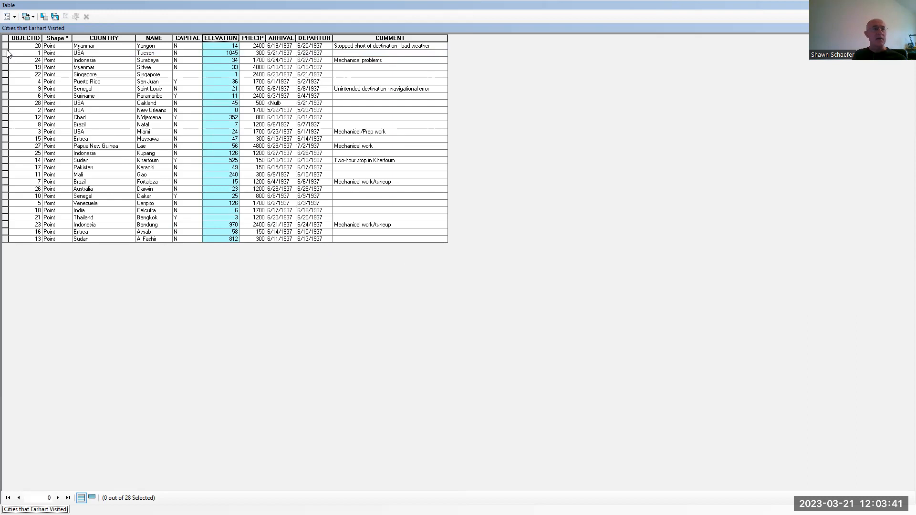
Sort the city records by the OBJECTID field in ascending order
left_click(30, 38)
right_click(30, 38)
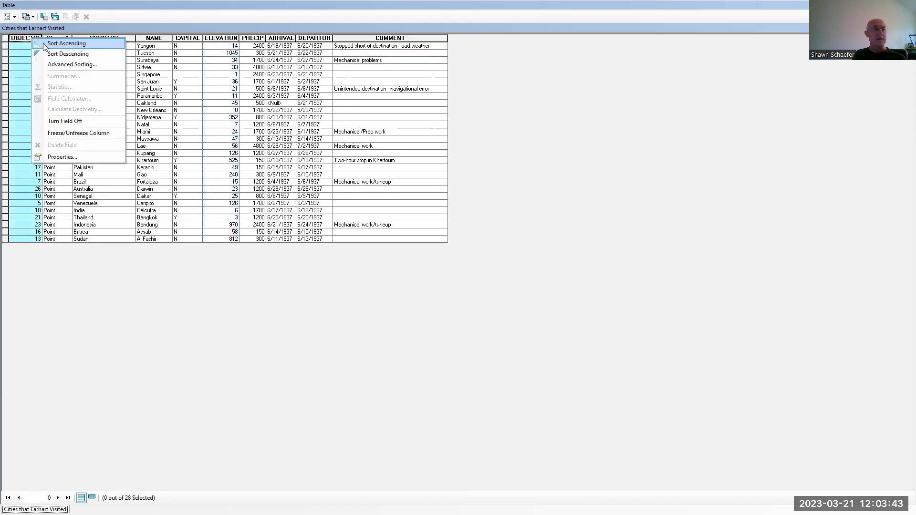
left_click(42, 44)
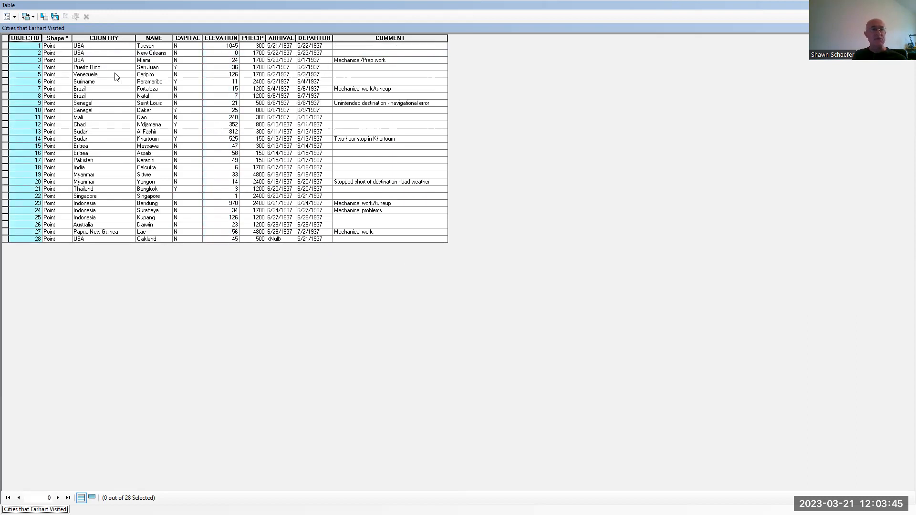
Select the New Orleans record, close the table, and zoom the map from full extent to the southern United States around that city
left_click(4, 53)
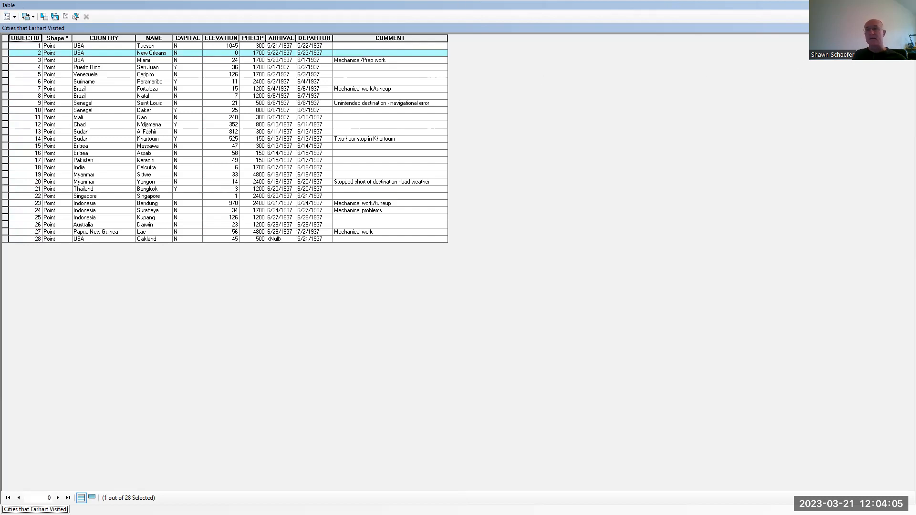
left_click(911, 4)
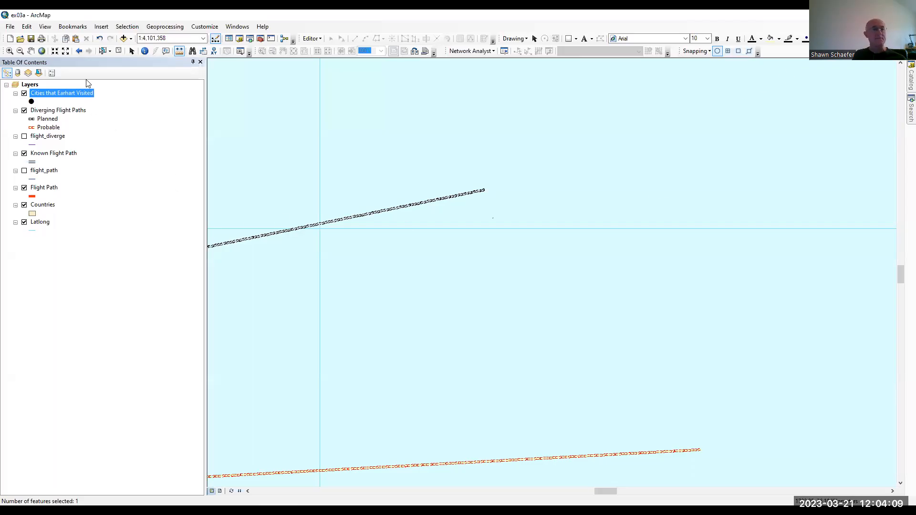
left_click(41, 51)
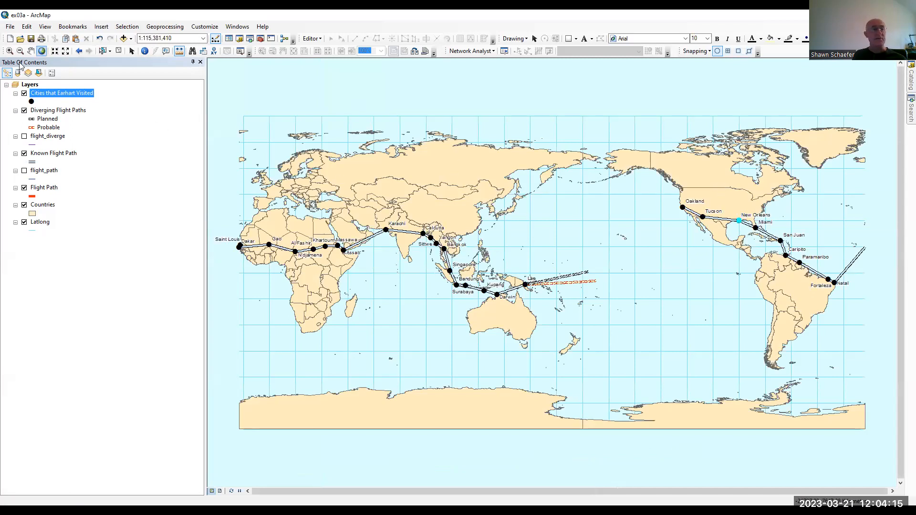
left_click(696, 181)
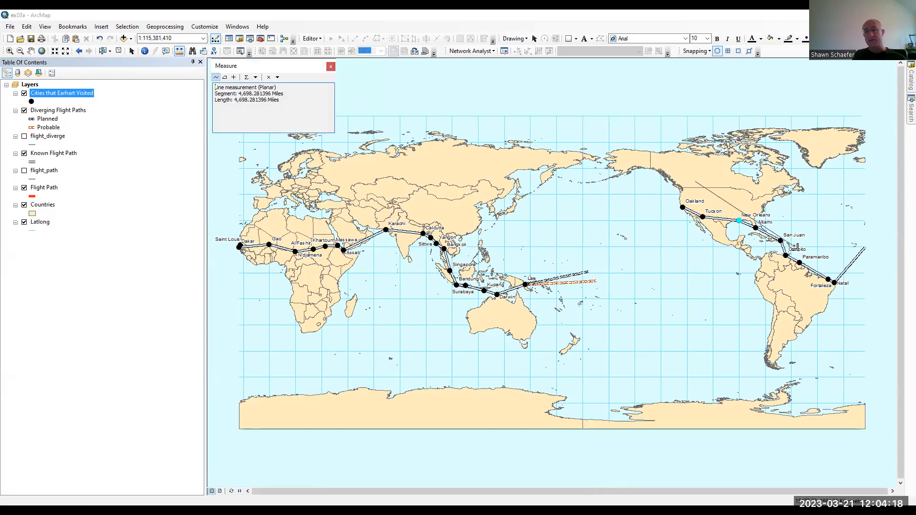
left_click(331, 66)
left_click(9, 51)
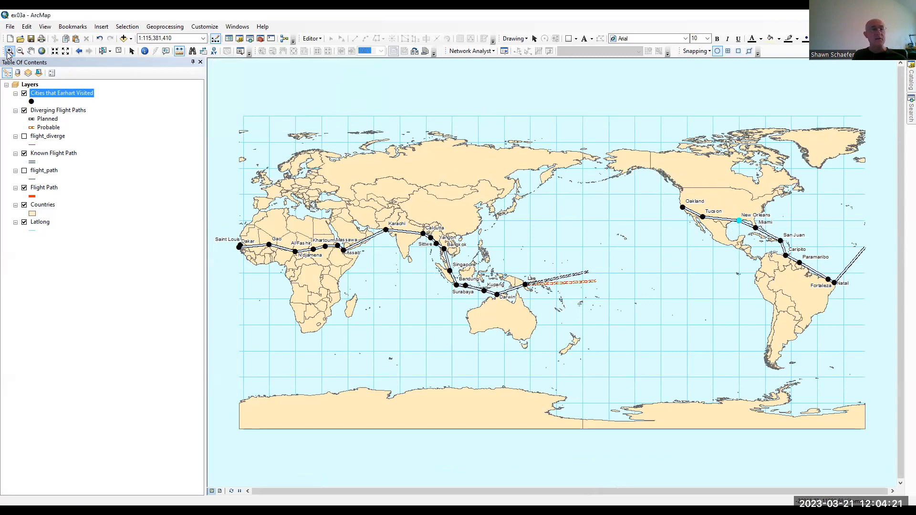
left_click_drag(697, 188, 766, 243)
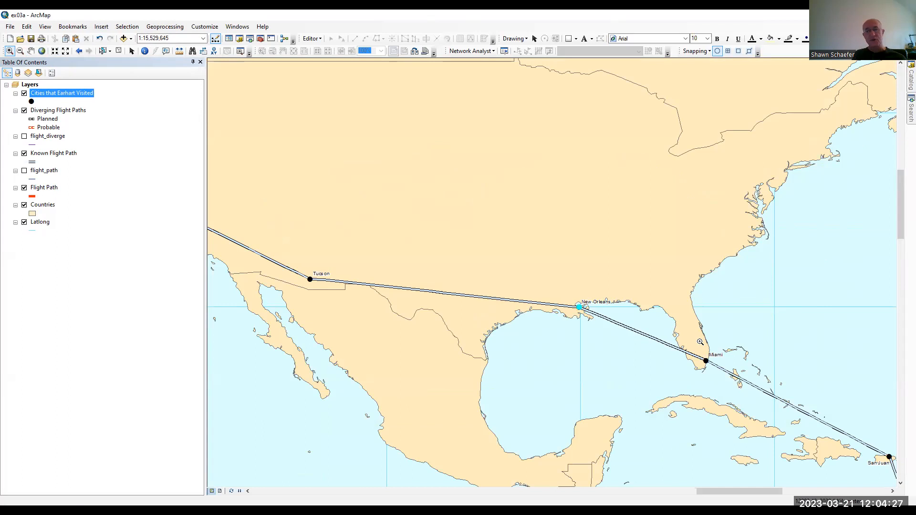
Reopen the attribute table of Cities that Earhart Visited and select the New Orleans and Miami records together
right_click(79, 94)
left_click(95, 124)
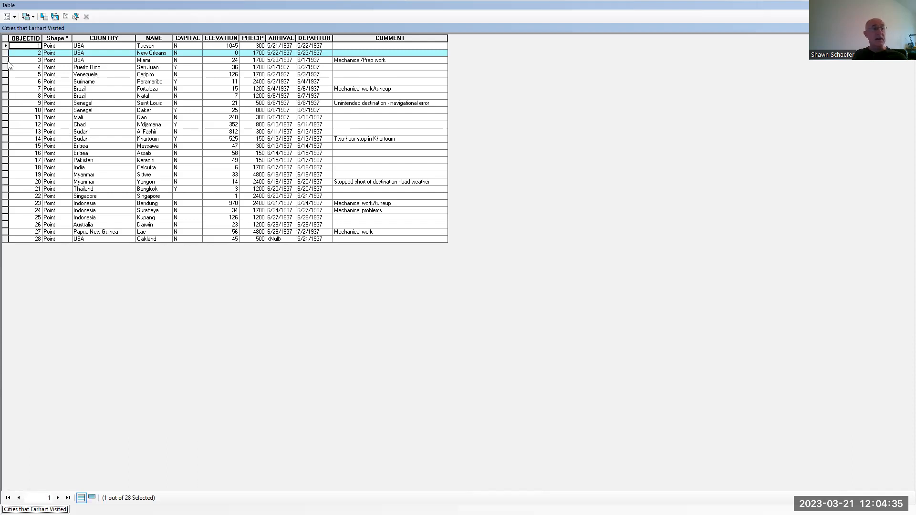
key("ctrl+u")
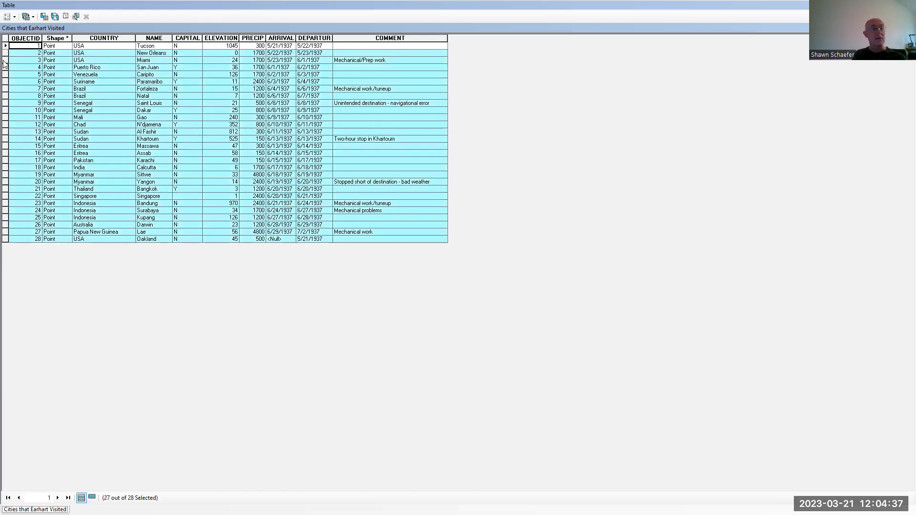
left_click(4, 61)
left_click(5, 53)
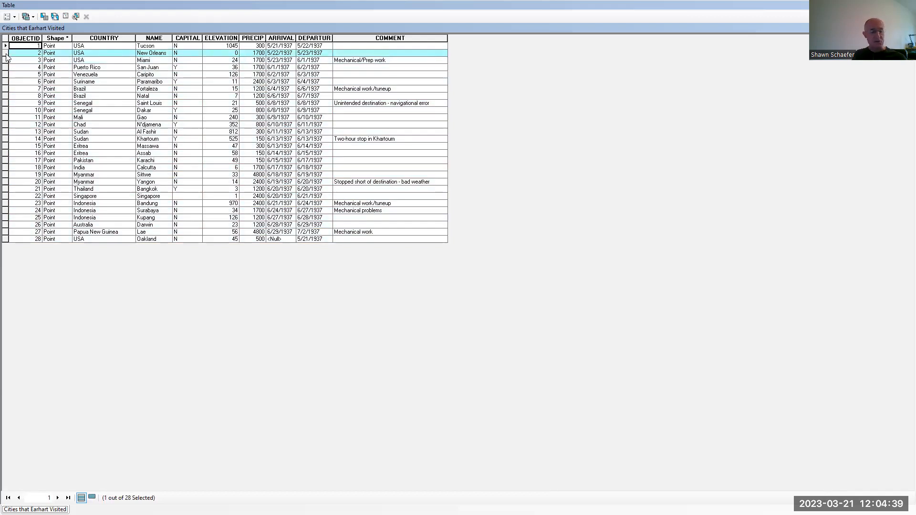
left_click(6, 61, "ctrl")
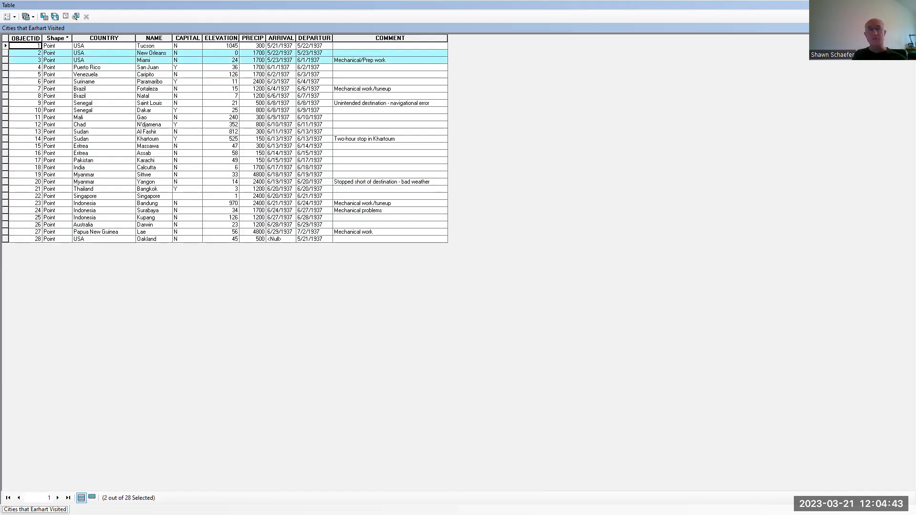
Clear the selection of the New Orleans and Miami records using the table options
key("alt+Tab")
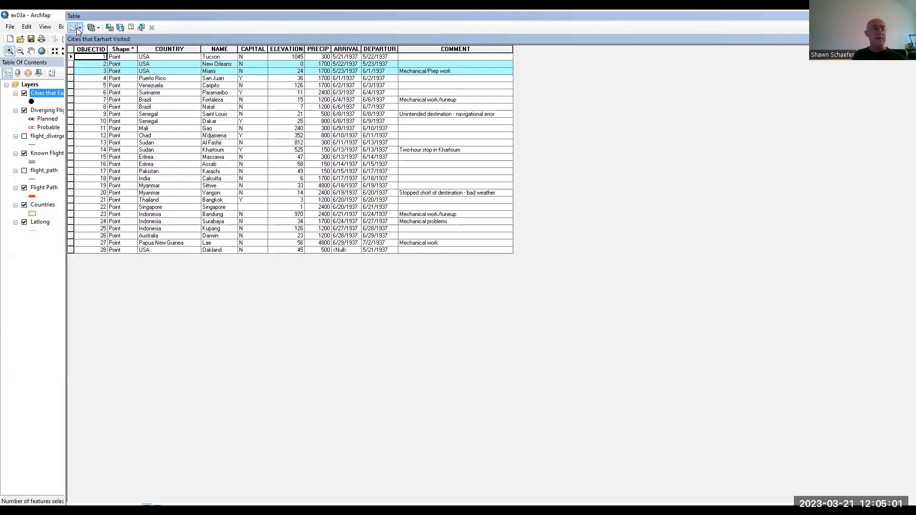
left_click(77, 27)
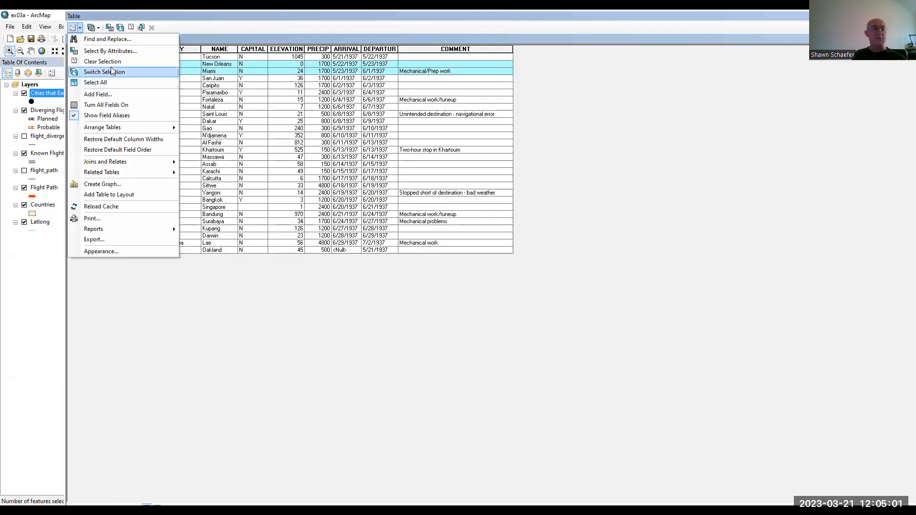
left_click(112, 61)
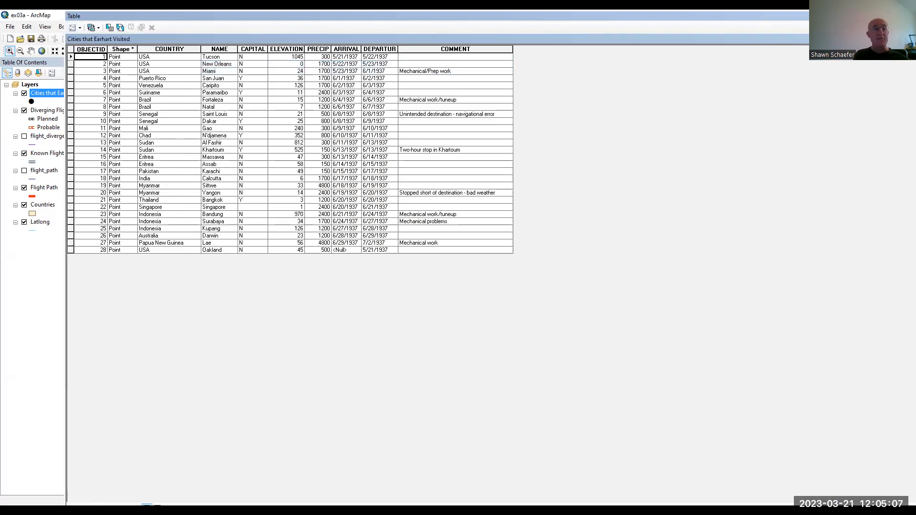
Close the cities attribute table and return the map to its full extent
left_click_drag(518, 18, 249, 160)
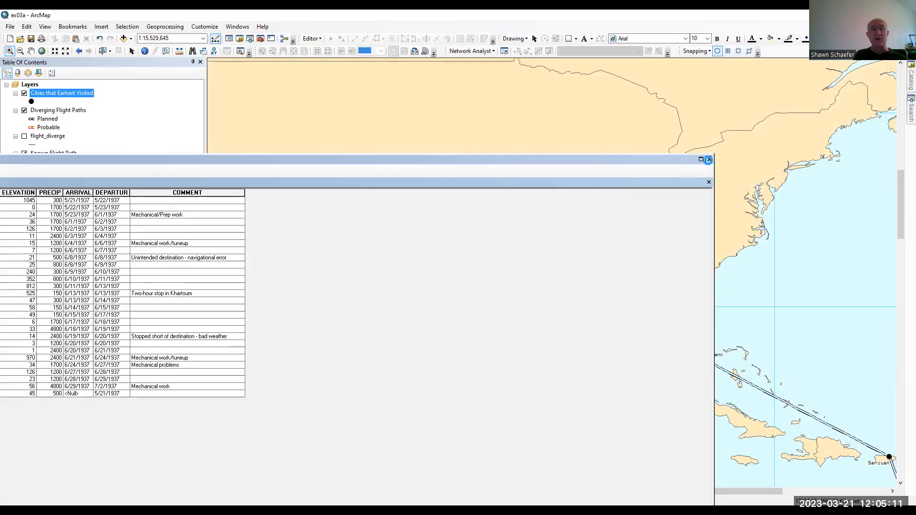
left_click(709, 161)
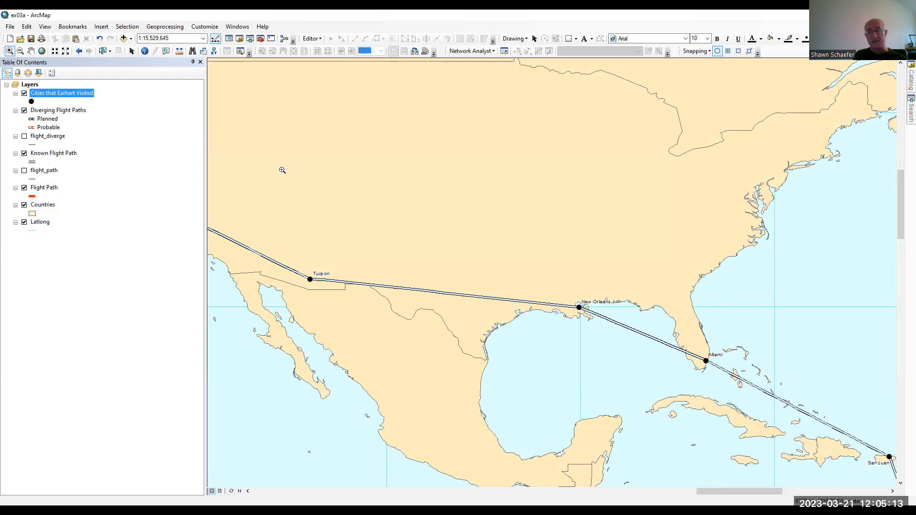
left_click(41, 51)
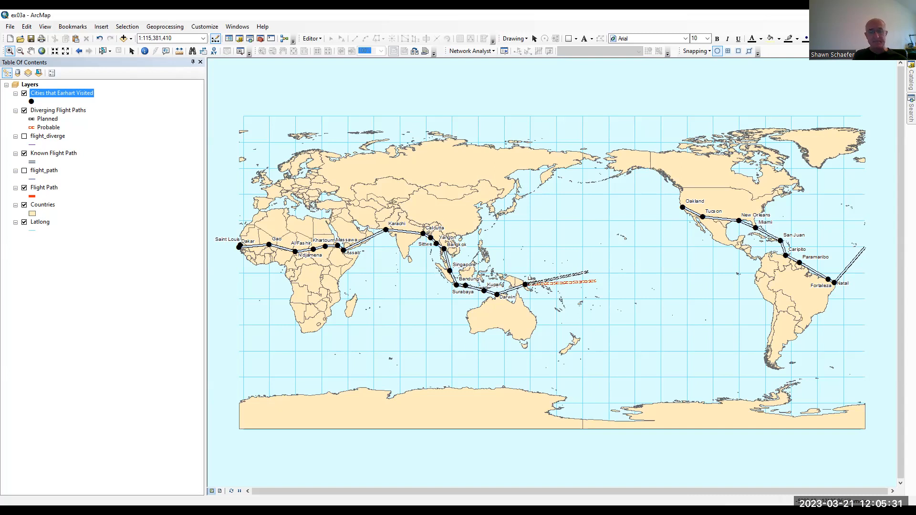
key("alt+Tab")
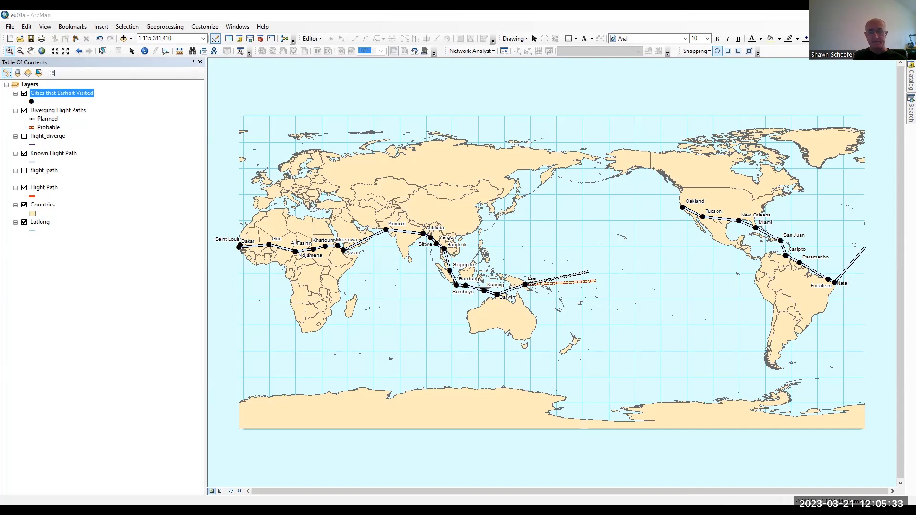